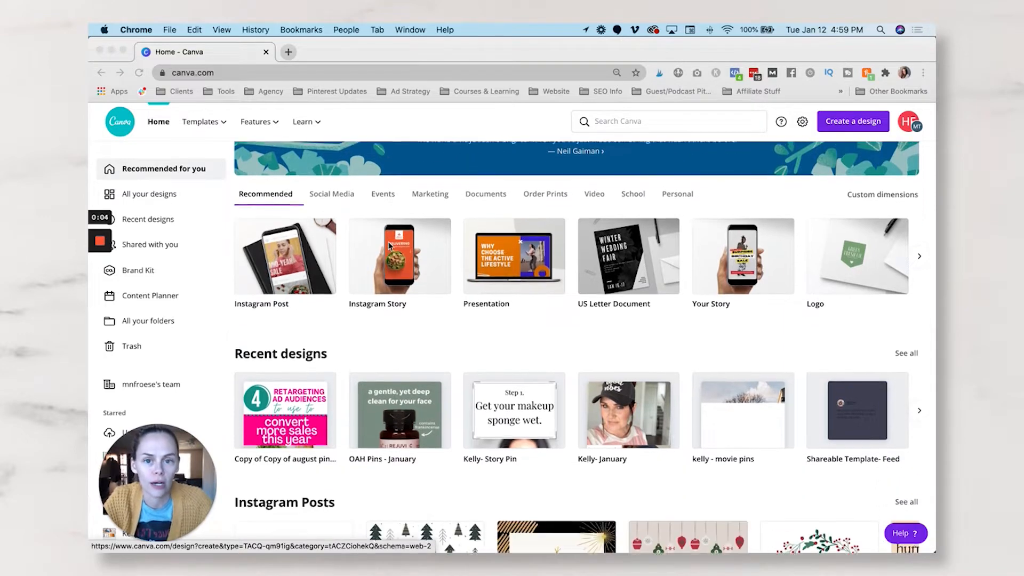
- Open the recent design "Copy of Copy of august pin templates" for editing
{"action": "scroll", "coordinate": [298, 370], "scroll_direction": "up", "scroll_amount": 1}
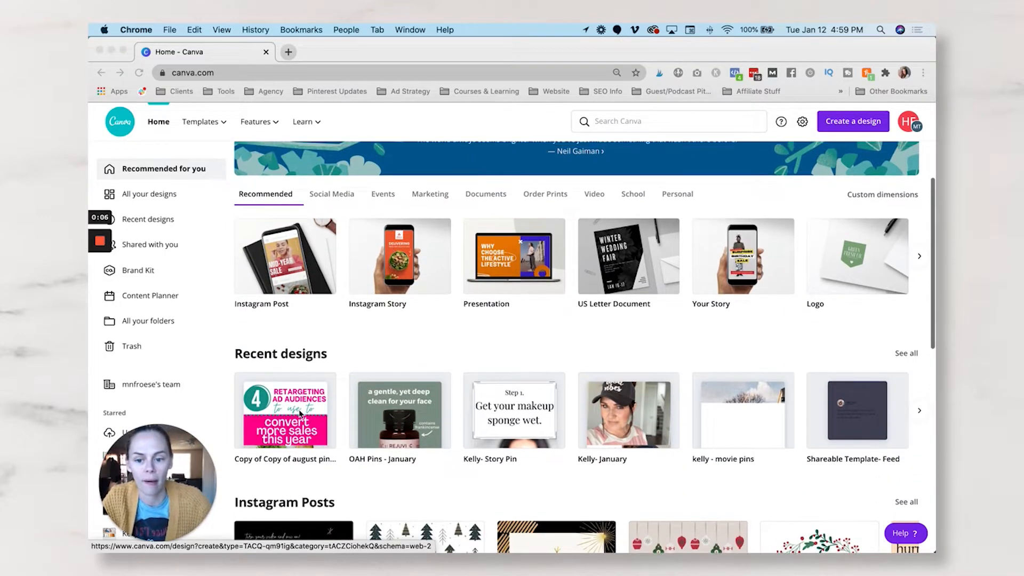
{"action": "left_click", "coordinate": [307, 413]}
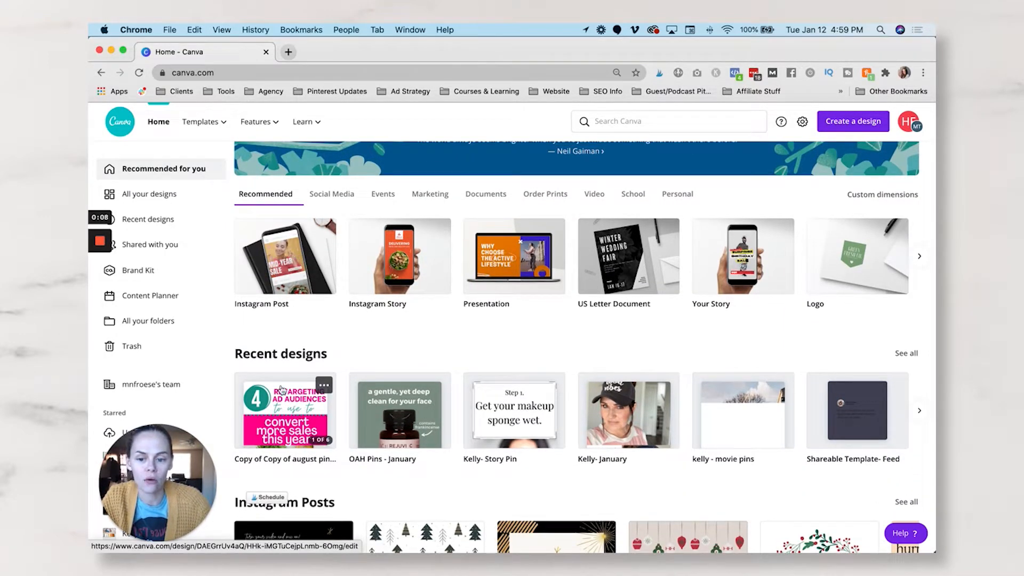
{"action": "left_click", "coordinate": [277, 413]}
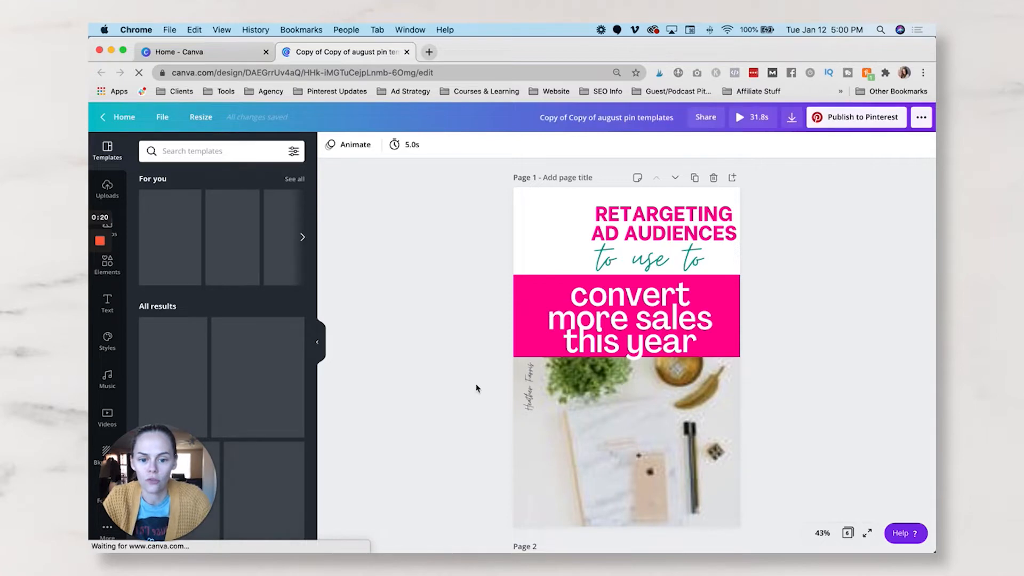
- Look through the uploaded images and the list of design folders for usable media
{"action": "left_click", "coordinate": [106, 189]}
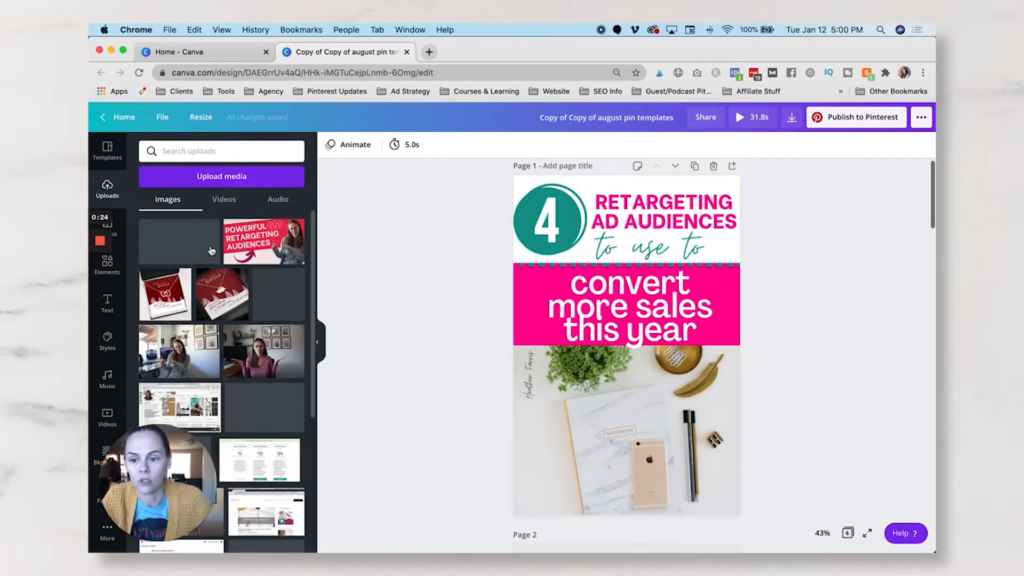
{"action": "scroll", "coordinate": [231, 316], "scroll_direction": "down", "scroll_amount": 10}
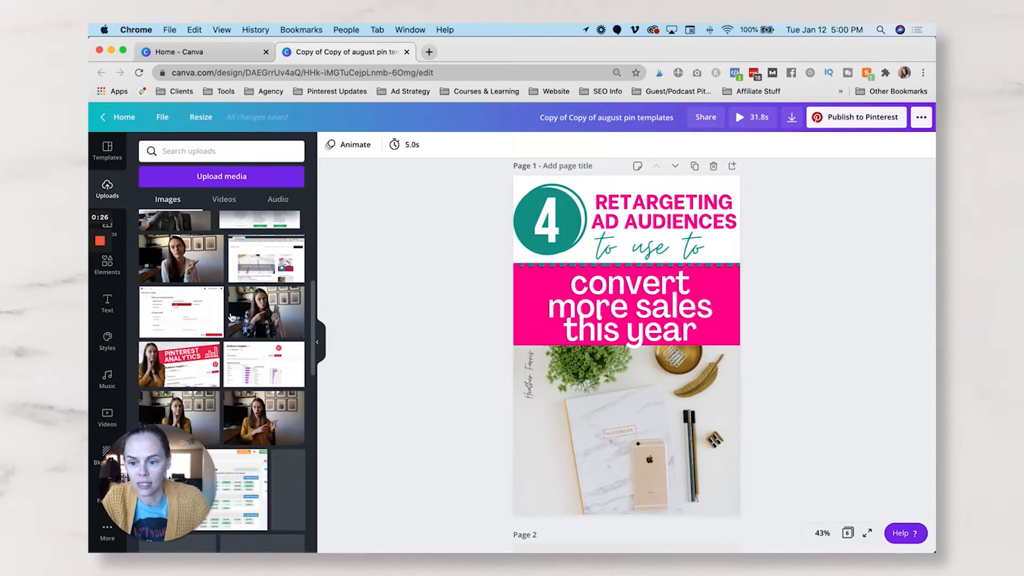
{"action": "scroll", "coordinate": [232, 316], "scroll_direction": "down", "scroll_amount": 10}
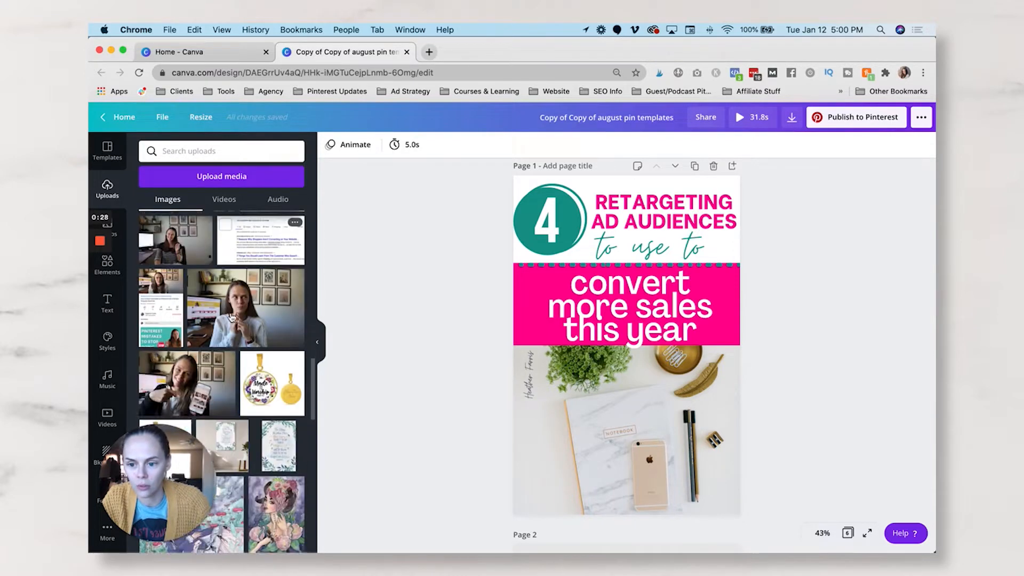
{"action": "scroll", "coordinate": [232, 316], "scroll_direction": "down", "scroll_amount": 5}
{"action": "left_click_drag", "start_coordinate": [191, 471], "coordinate": [870, 138]}
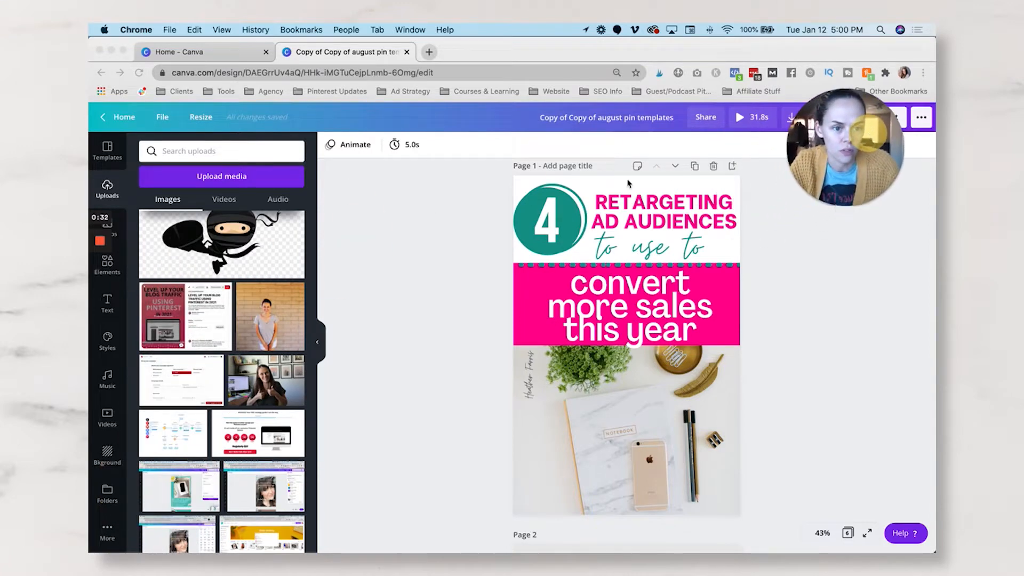
{"action": "scroll", "coordinate": [177, 373], "scroll_direction": "down", "scroll_amount": 5}
{"action": "scroll", "coordinate": [178, 373], "scroll_direction": "down", "scroll_amount": 5}
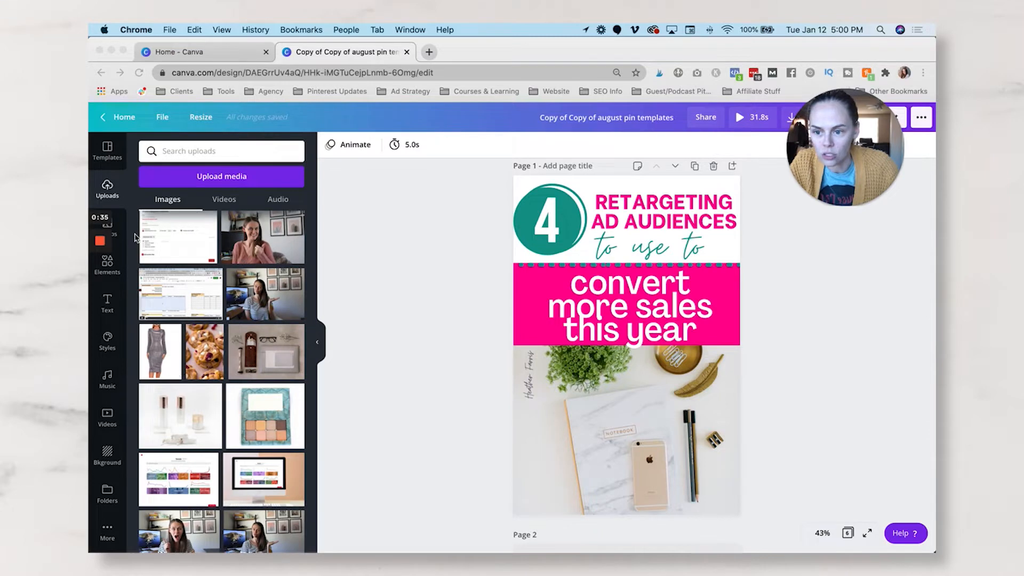
{"action": "left_click", "coordinate": [106, 493]}
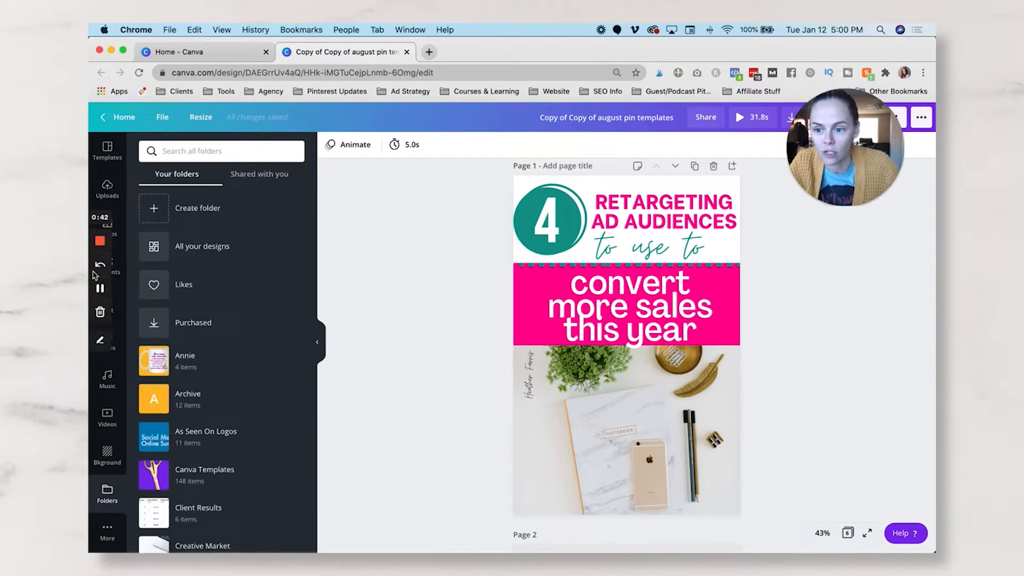
- Add the uploaded 4:20 screen-recording video to page 1 and position it over the pink banner
{"action": "left_click", "coordinate": [98, 287]}
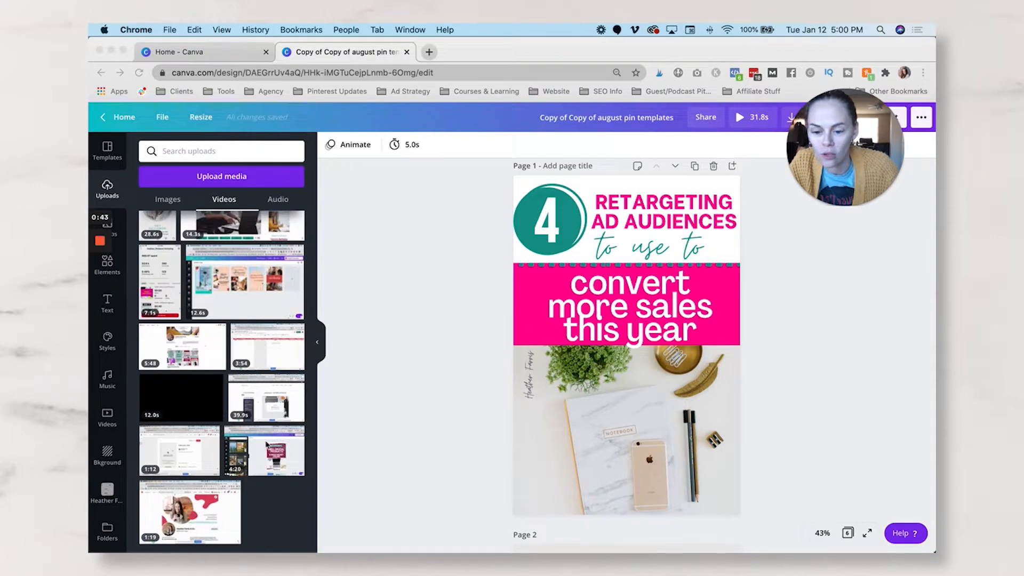
{"action": "left_click", "coordinate": [267, 457]}
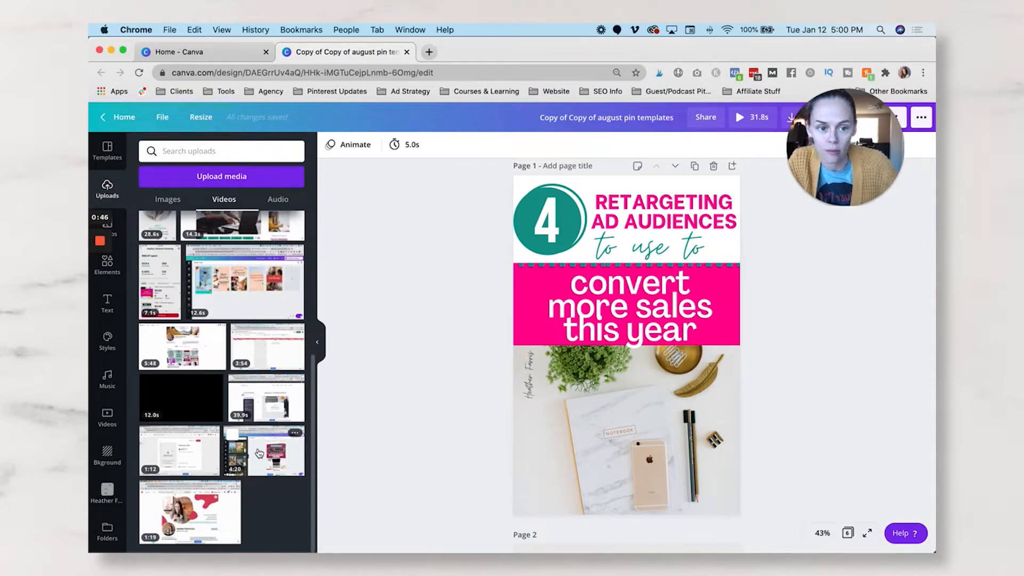
{"action": "left_click", "coordinate": [259, 453]}
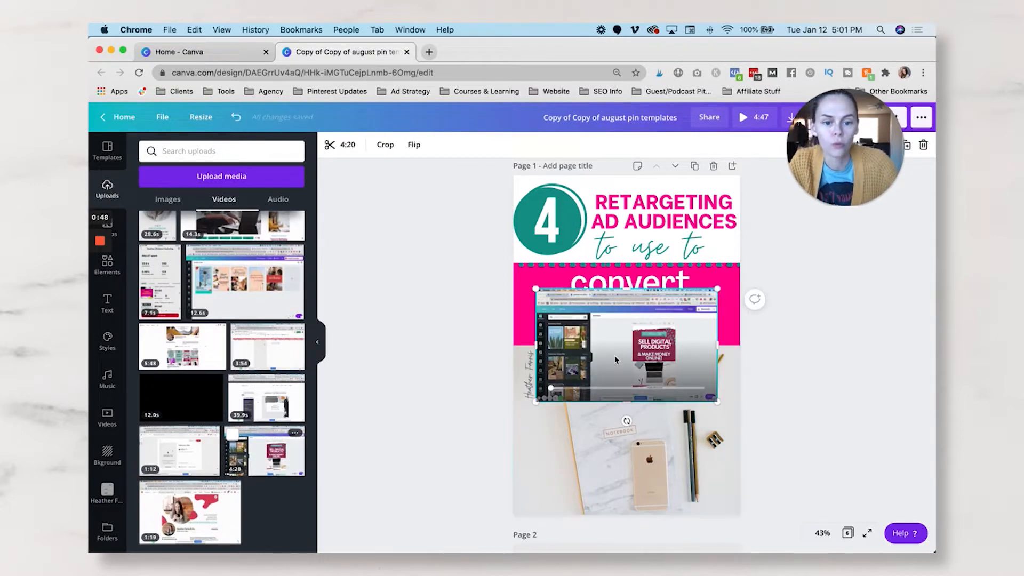
{"action": "left_click_drag", "start_coordinate": [619, 364], "coordinate": [620, 401]}
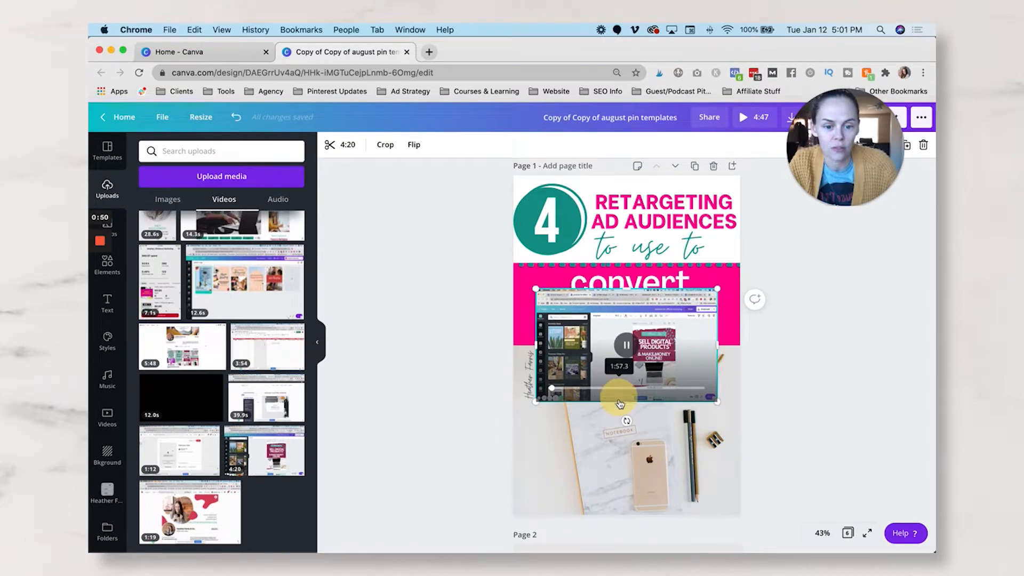
{"action": "left_click_drag", "start_coordinate": [679, 409], "coordinate": [684, 344]}
- Swap the notebook photo on page 1 for the video in its frame, and delete the filled frame
{"action": "left_click", "coordinate": [674, 454]}
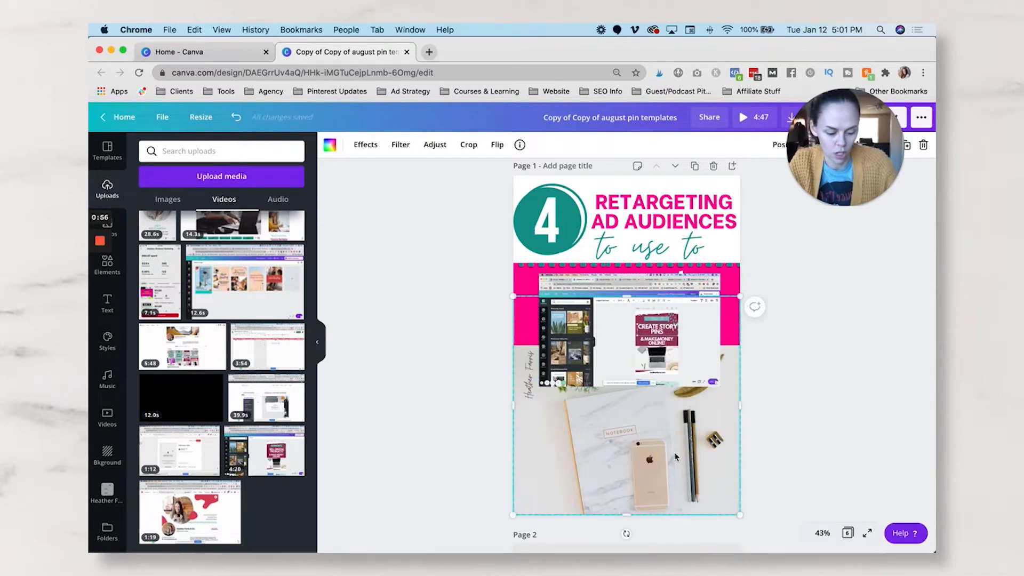
{"action": "key", "text": "Delete"}
{"action": "left_click_drag", "start_coordinate": [650, 379], "coordinate": [650, 427]}
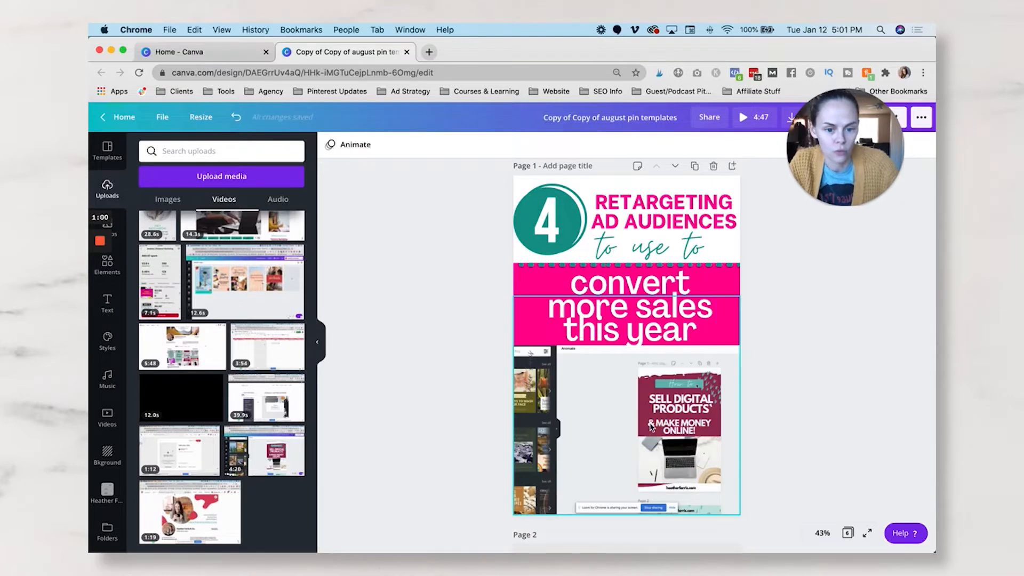
{"action": "key", "text": "Delete"}
{"action": "key", "text": "Delete"}
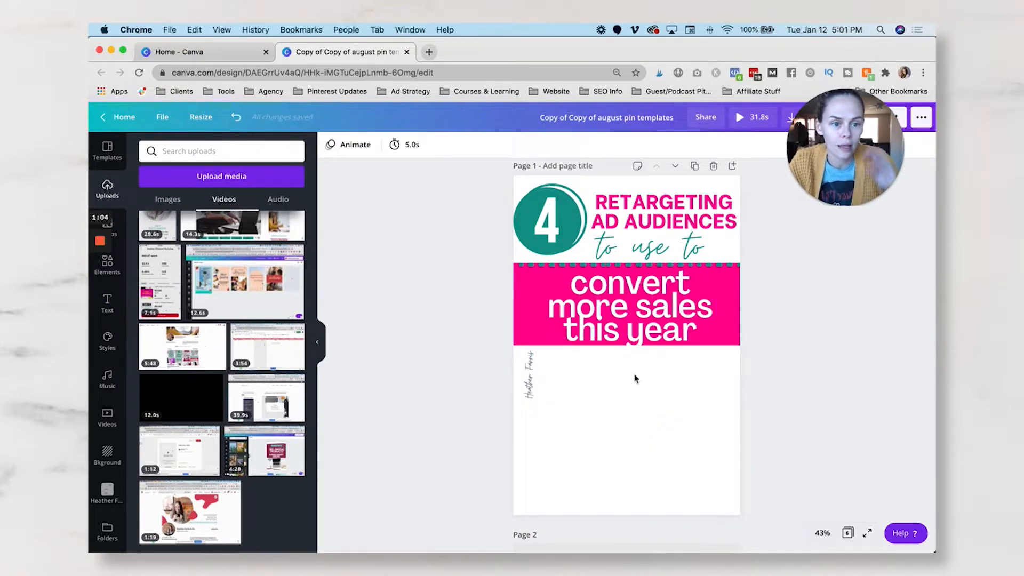
{"action": "left_click", "coordinate": [118, 273]}
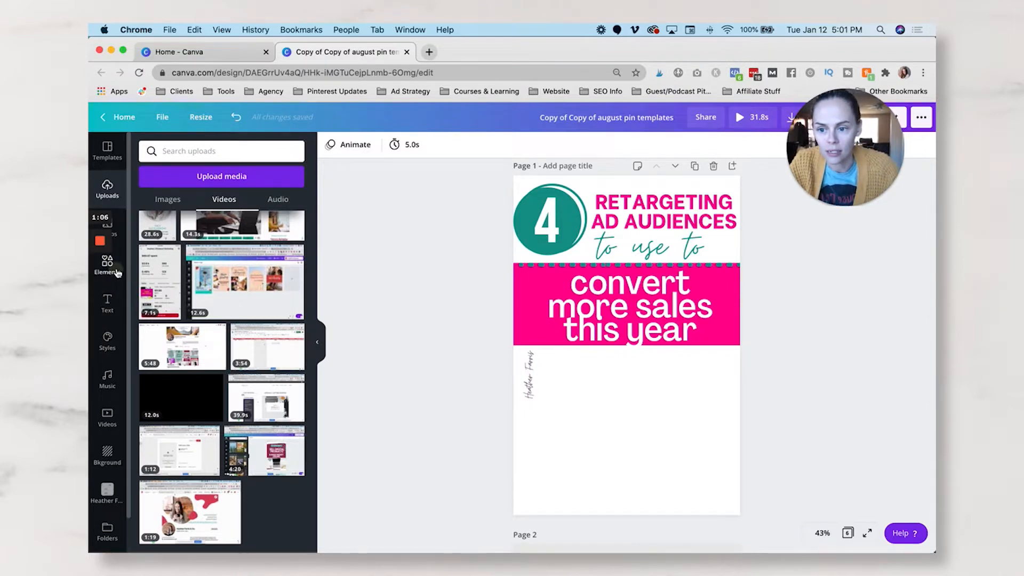
{"action": "scroll", "coordinate": [163, 381], "scroll_direction": "down", "scroll_amount": 3}
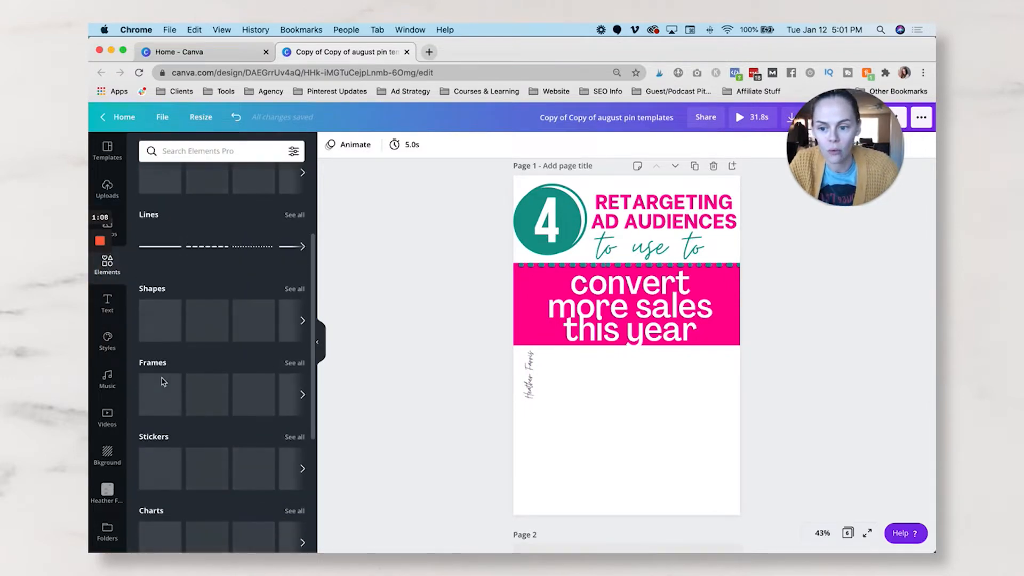
{"action": "scroll", "coordinate": [163, 382], "scroll_direction": "down", "scroll_amount": 1}
{"action": "scroll", "coordinate": [164, 382], "scroll_direction": "down", "scroll_amount": 3}
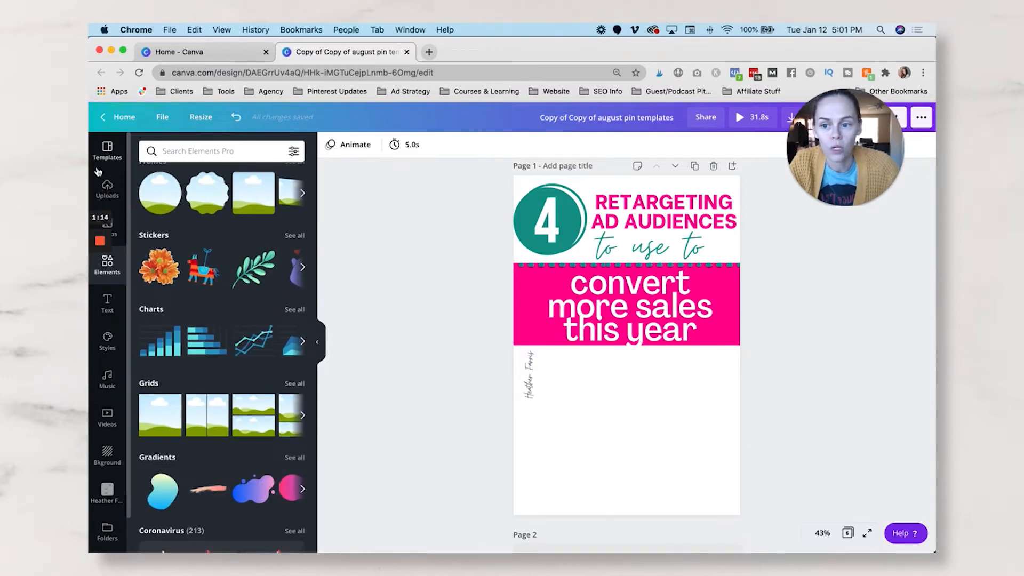
- Insert the uploaded 4:20 video on page 1 and place it in the blank area below the pink banner
{"action": "left_click", "coordinate": [107, 189]}
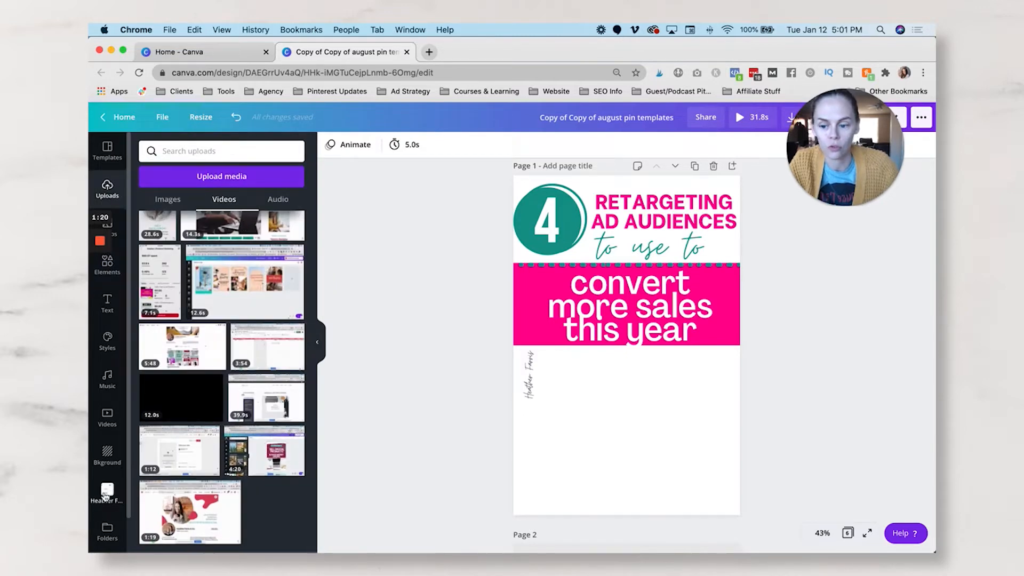
{"action": "left_click", "coordinate": [274, 457]}
{"action": "left_click_drag", "start_coordinate": [606, 366], "coordinate": [604, 458]}
- Move the vertical signature graphic up from the blank area onto the edge of the pink banner
{"action": "left_click", "coordinate": [528, 364]}
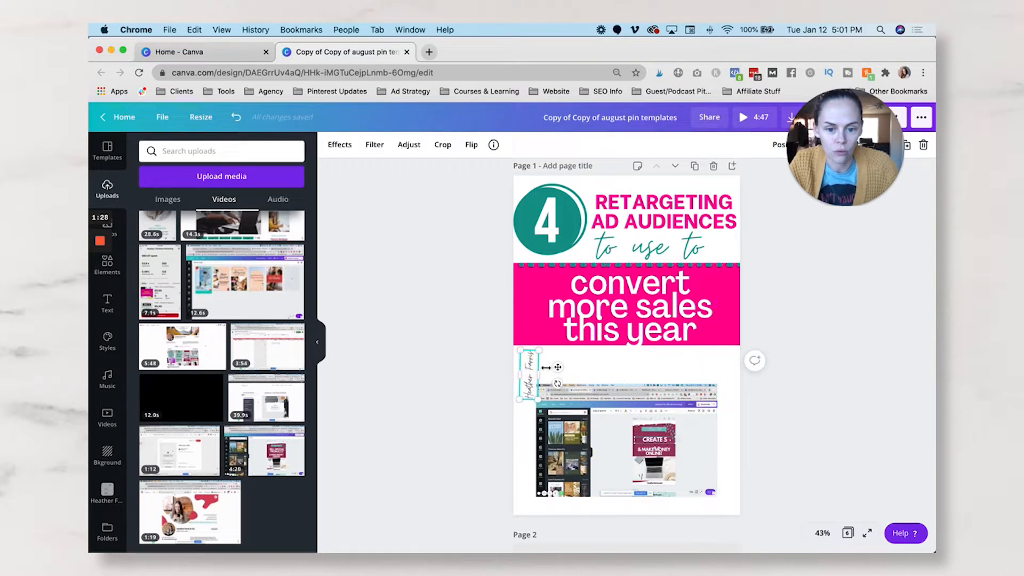
{"action": "mouse_move", "coordinate": [558, 367]}
{"action": "left_mouse_down"}
{"action": "mouse_move", "coordinate": [541, 308]}
{"action": "mouse_move", "coordinate": [551, 296]}
{"action": "left_mouse_up"}
- Enlarge the video to the full width of the page and center it in the space below the banner
{"action": "left_click", "coordinate": [620, 423]}
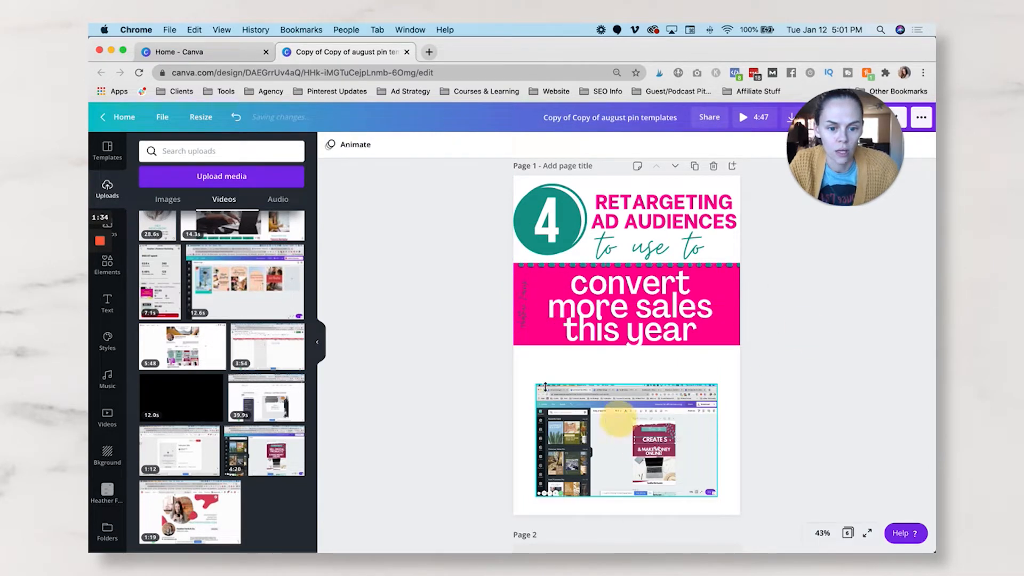
{"action": "left_click_drag", "start_coordinate": [519, 350], "coordinate": [515, 346]}
{"action": "left_click_drag", "start_coordinate": [692, 415], "coordinate": [697, 405]}
{"action": "left_click_drag", "start_coordinate": [725, 492], "coordinate": [741, 499]}
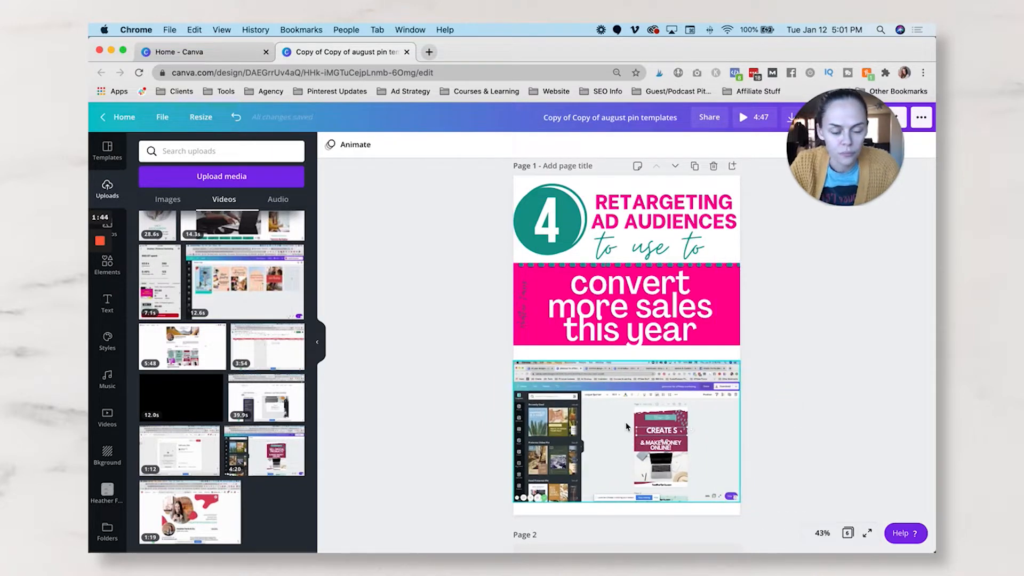
{"action": "left_click_drag", "start_coordinate": [626, 427], "coordinate": [626, 427]}
{"action": "left_click", "coordinate": [831, 354]}
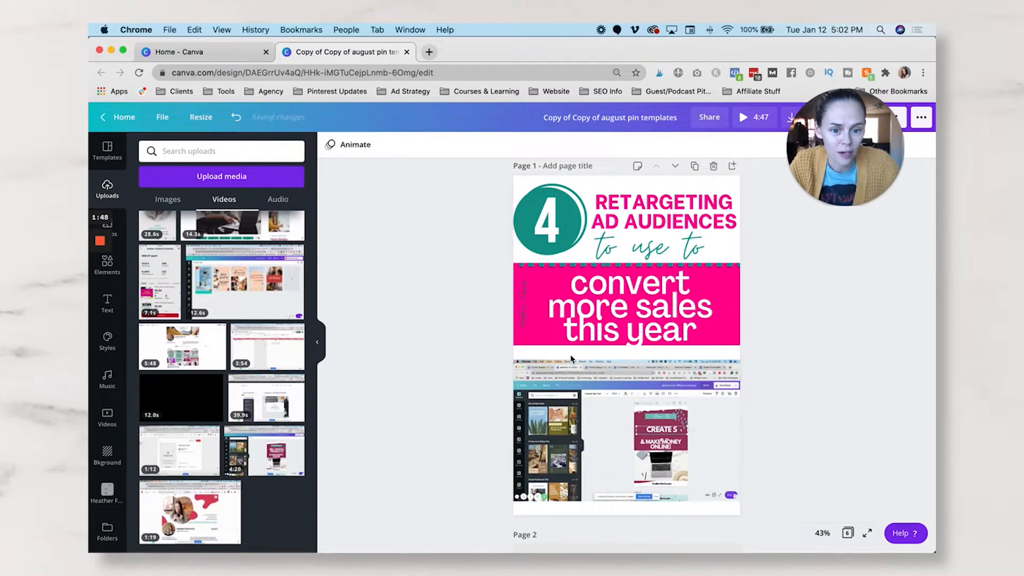
- Extend the pink banner downward behind the video to the bottom edge of page 1
{"action": "left_click", "coordinate": [737, 286]}
{"action": "left_click", "coordinate": [798, 286]}
{"action": "left_click", "coordinate": [738, 304]}
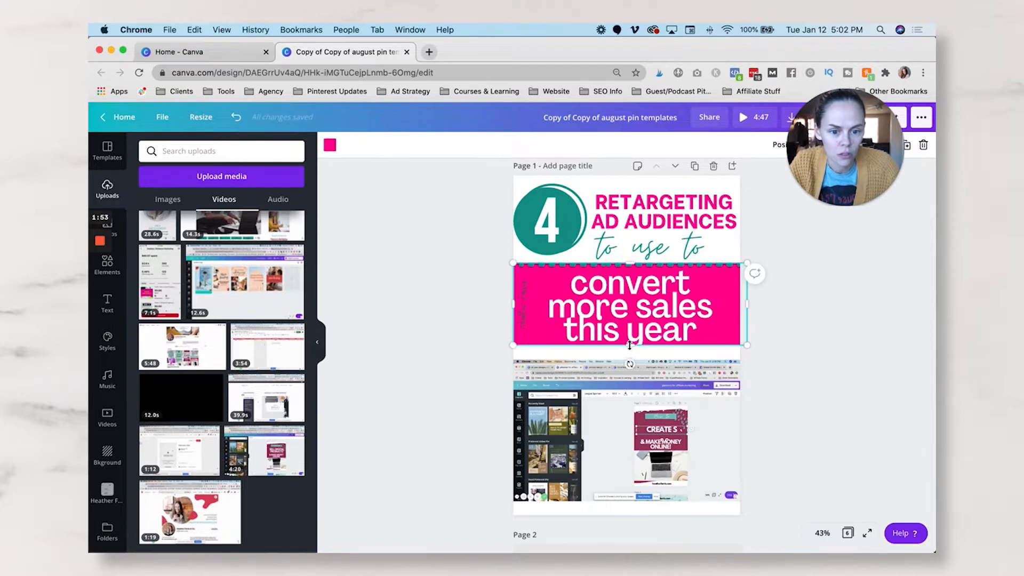
{"action": "left_click_drag", "start_coordinate": [628, 363], "coordinate": [628, 519]}
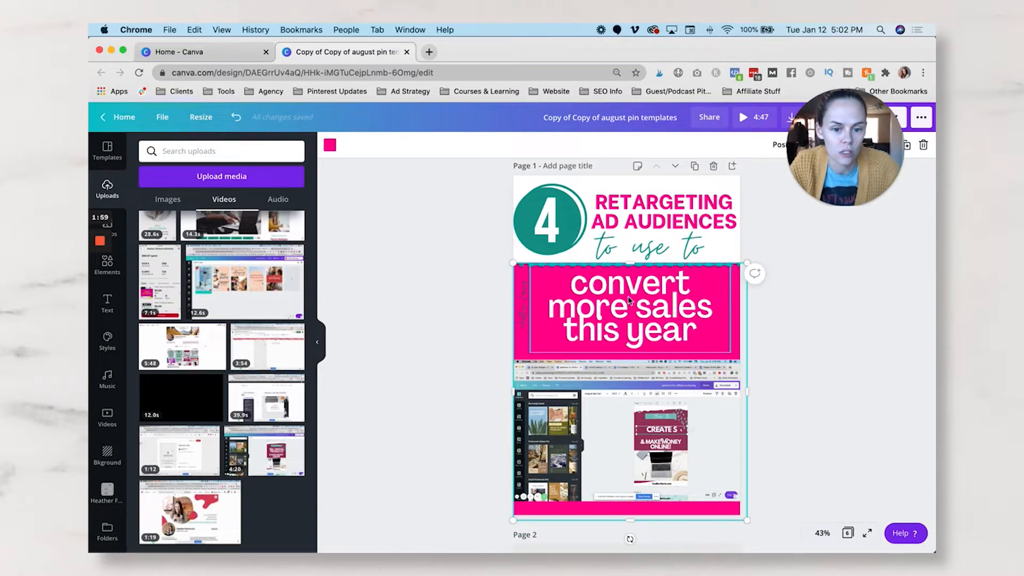
{"action": "left_click", "coordinate": [805, 301]}
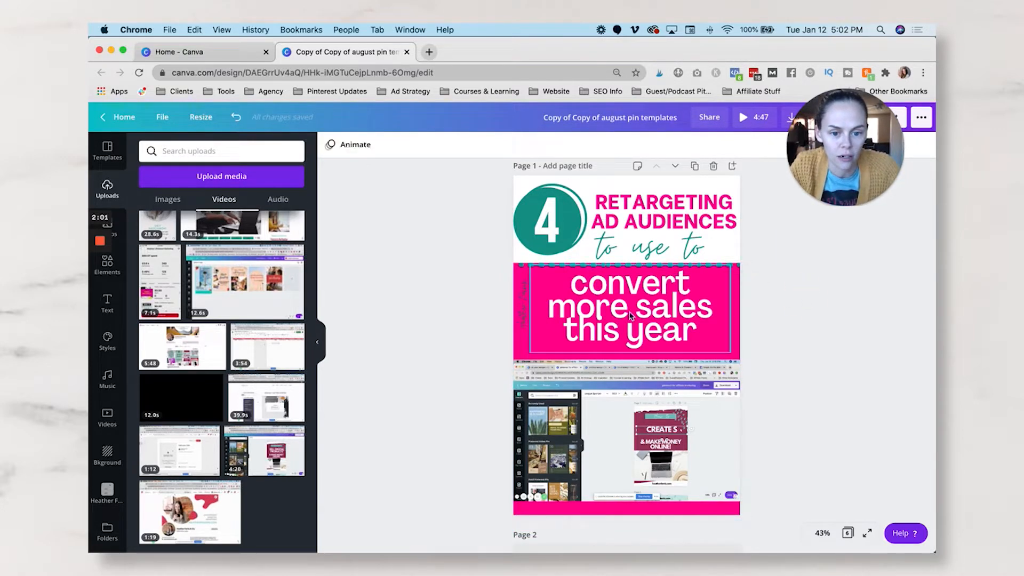
- Shrink the "convert more sales this year" text to font size 101 and recenter it near the pink banner's upper edge
{"action": "left_click_drag", "start_coordinate": [630, 316], "coordinate": [631, 321]}
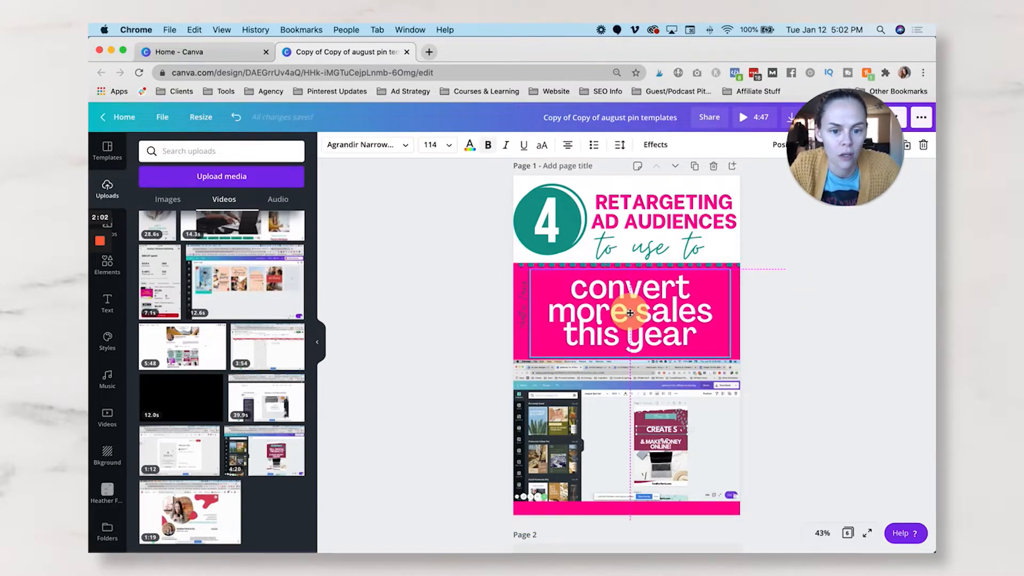
{"action": "left_click", "coordinate": [791, 397]}
{"action": "left_click", "coordinate": [670, 304]}
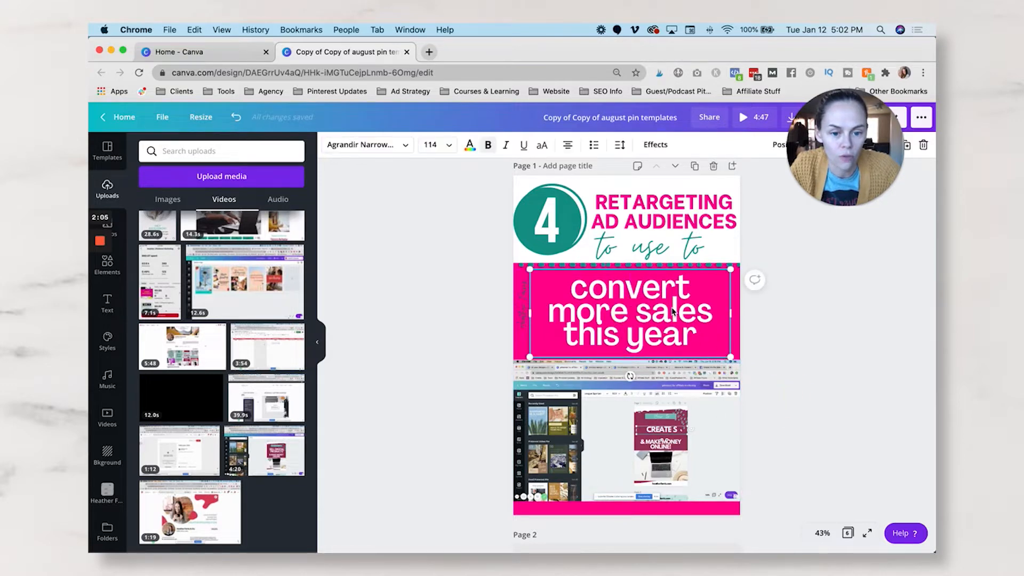
{"action": "left_click_drag", "start_coordinate": [671, 304], "coordinate": [669, 297]}
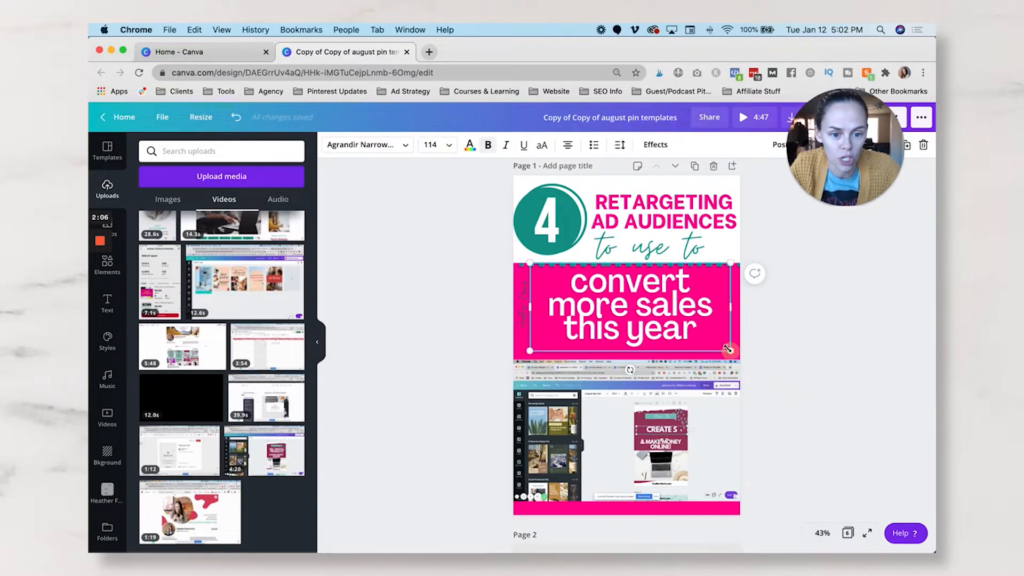
{"action": "left_click_drag", "start_coordinate": [713, 342], "coordinate": [709, 334]}
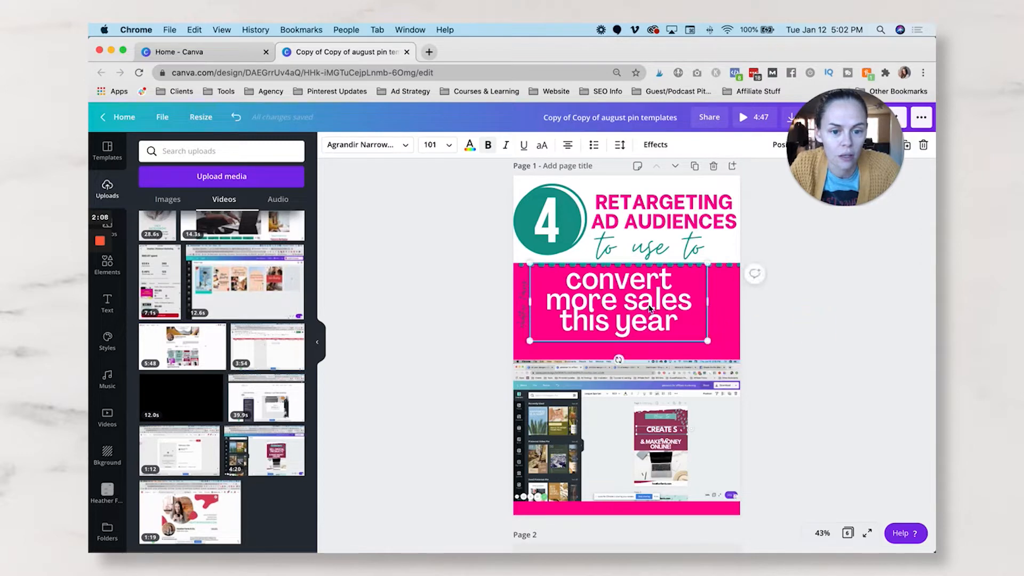
{"action": "left_click_drag", "start_coordinate": [626, 301], "coordinate": [631, 302]}
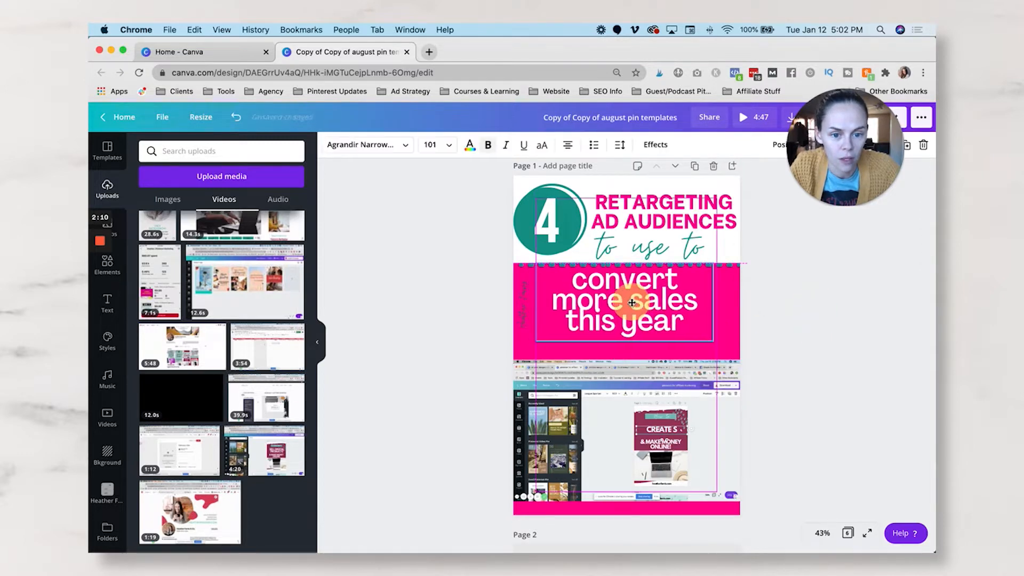
{"action": "left_click", "coordinate": [789, 383]}
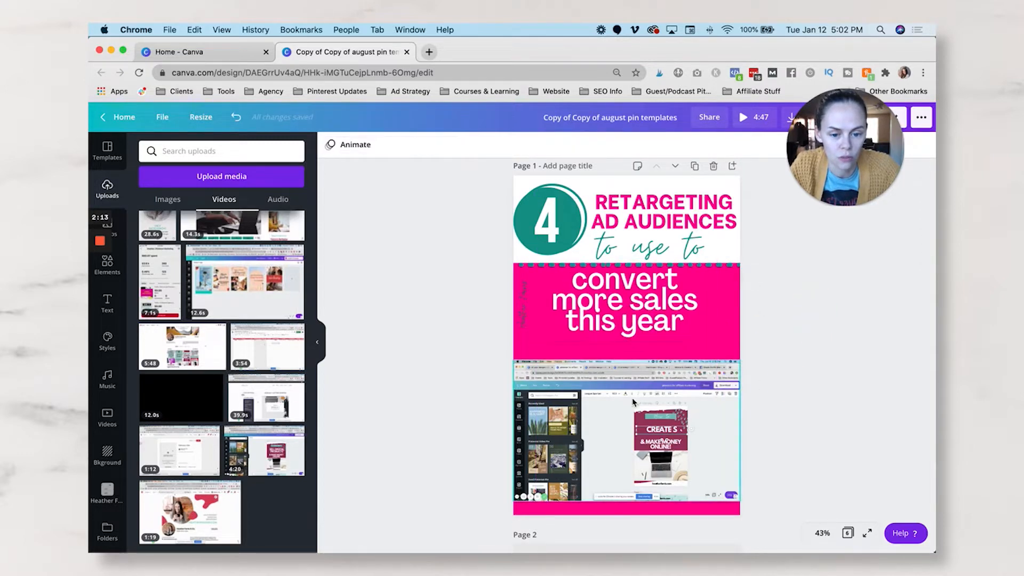
- Move the video up so it sits directly beneath the "convert more sales this year" text
{"action": "left_click_drag", "start_coordinate": [633, 384], "coordinate": [633, 379]}
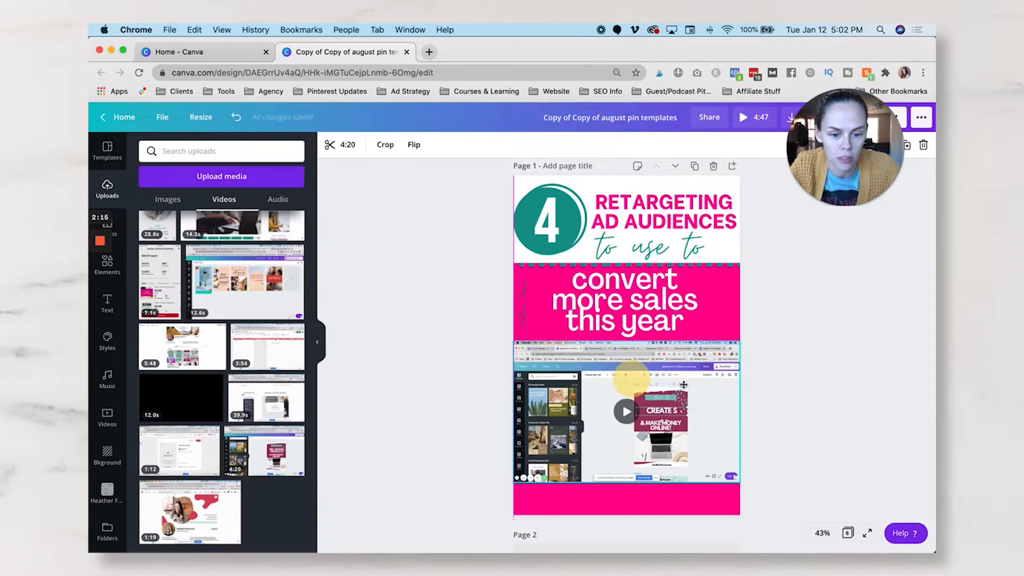
{"action": "left_click", "coordinate": [779, 365]}
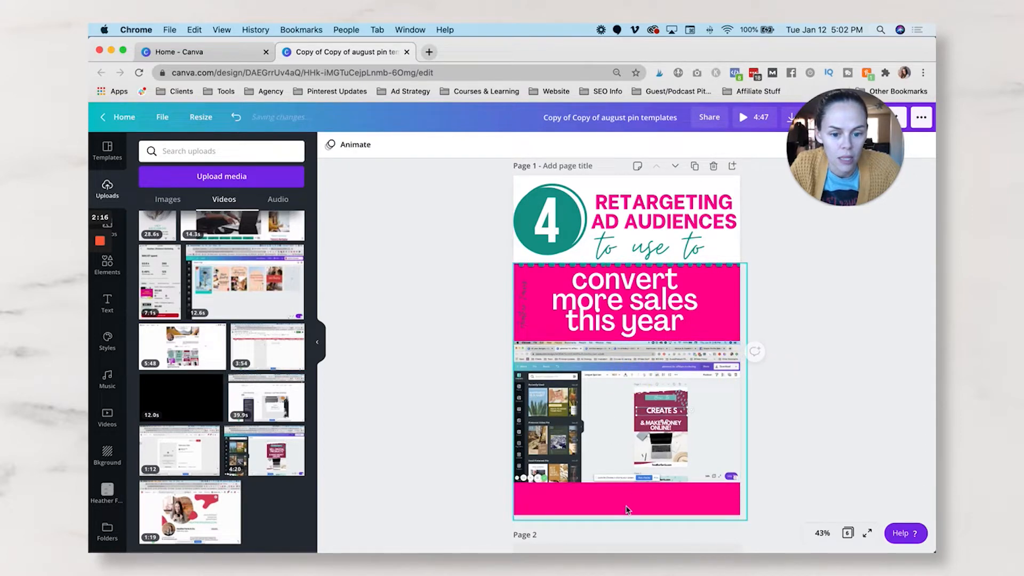
- Duplicate the "convert more sales this year" text box on page 1
{"action": "left_click", "coordinate": [639, 328]}
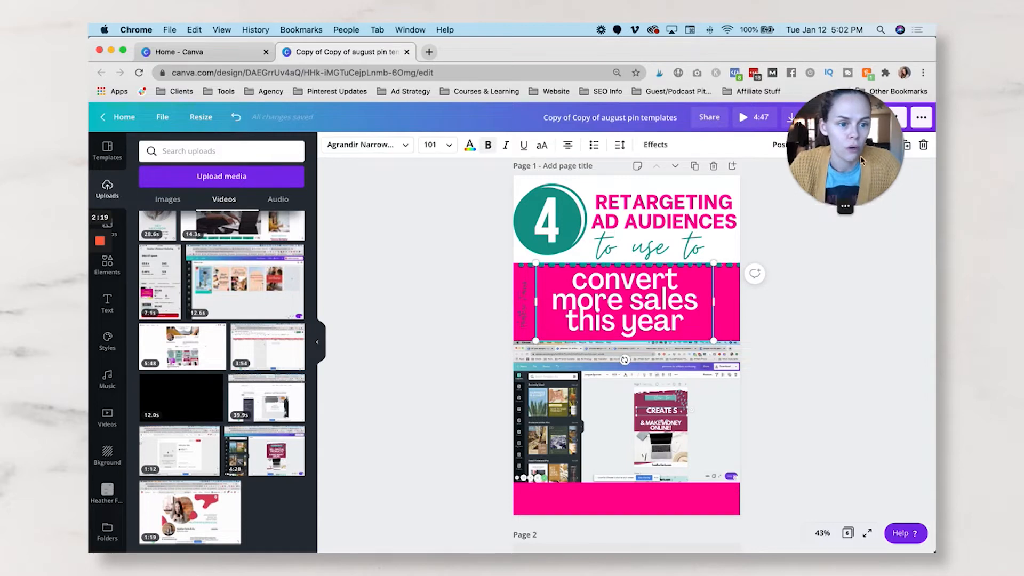
{"action": "left_click_drag", "start_coordinate": [861, 159], "coordinate": [811, 163]}
{"action": "left_click", "coordinate": [906, 145]}
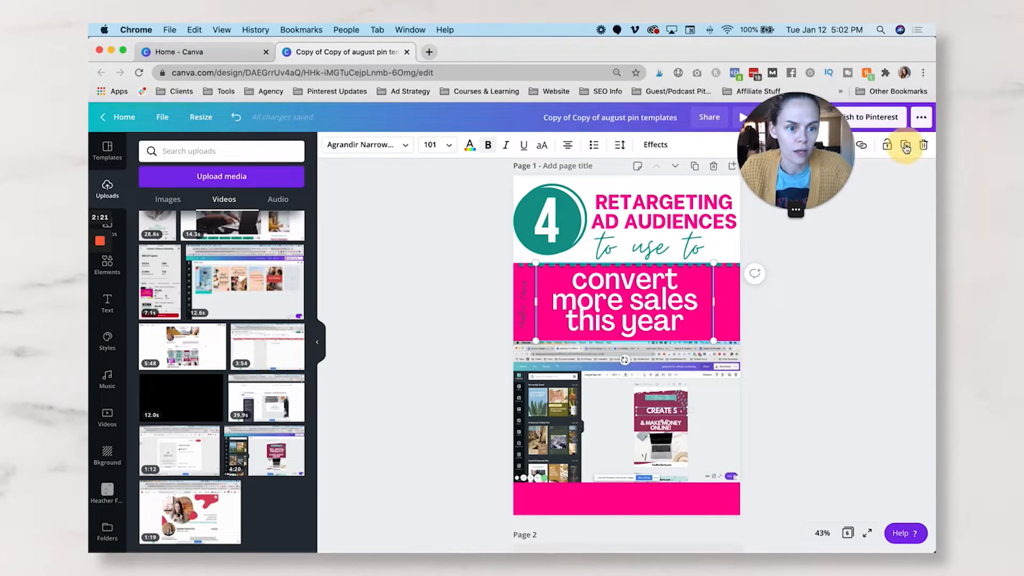
- Move a duplicate of the "convert more sales this year" text over the video and replace its wording with "visit on youtube for more!"
{"action": "left_click", "coordinate": [905, 145]}
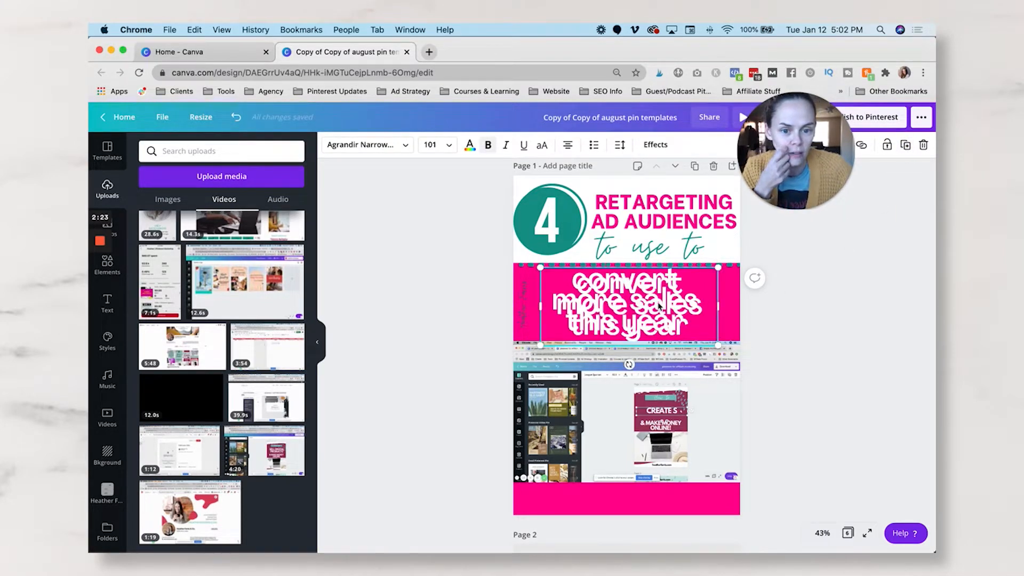
{"action": "left_click_drag", "start_coordinate": [659, 306], "coordinate": [656, 441]}
{"action": "triple_click", "coordinate": [657, 444]}
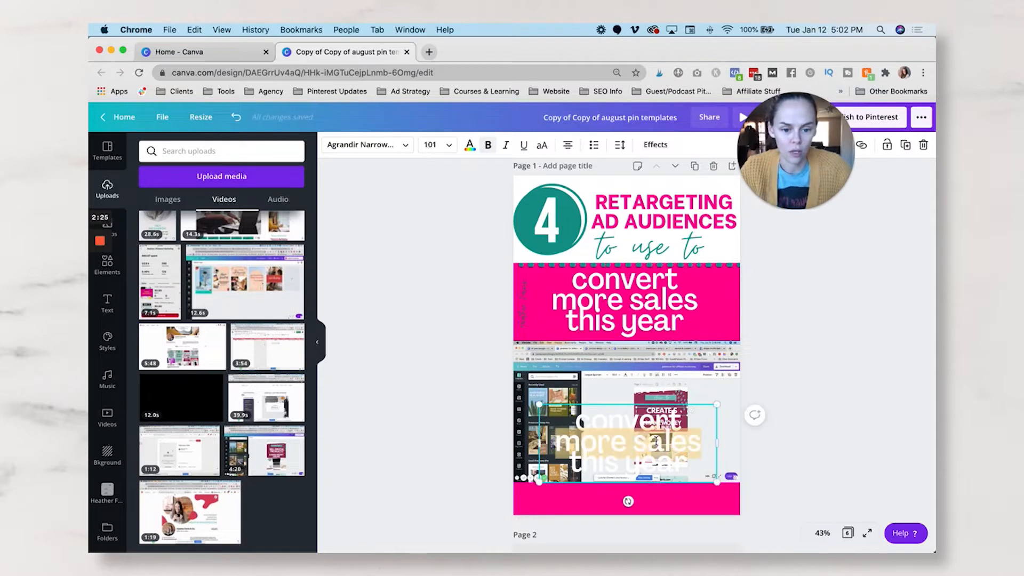
{"action": "key", "text": "super+a"}
{"action": "key", "text": "BackSpace"}
{"action": "type", "text": "visit on youtube for more"}
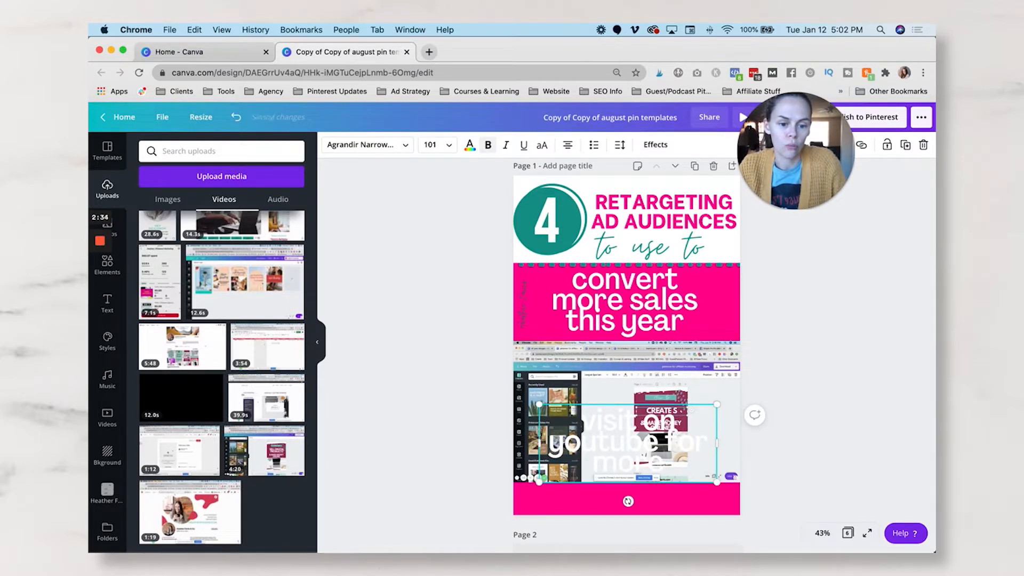
- Widen the "visit on youtube for more!" text box, scaled down to font size 59.4, and place it on the pink strip below the video
{"action": "left_click_drag", "start_coordinate": [538, 442], "coordinate": [421, 445]}
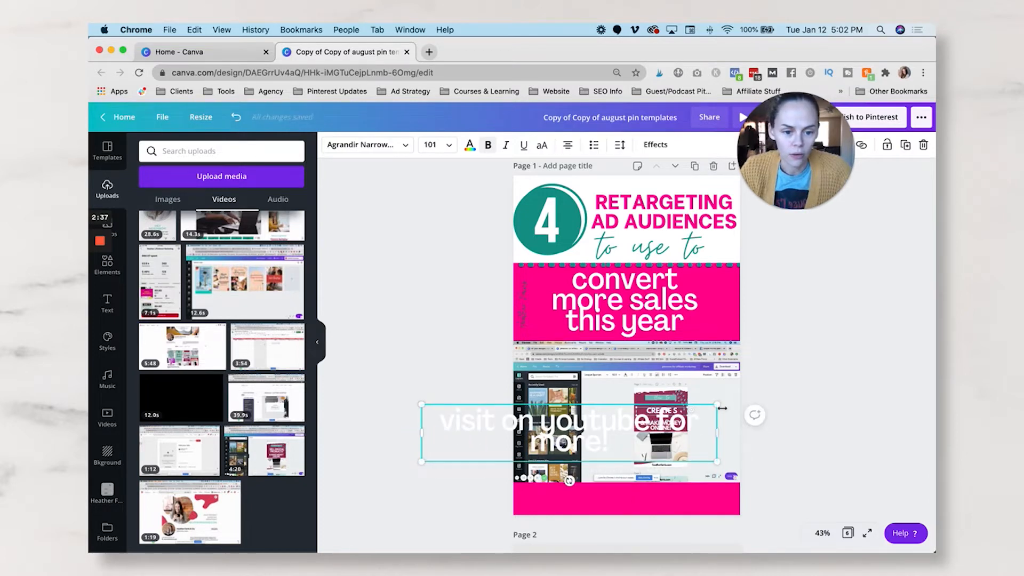
{"action": "left_click_drag", "start_coordinate": [717, 403], "coordinate": [595, 428]}
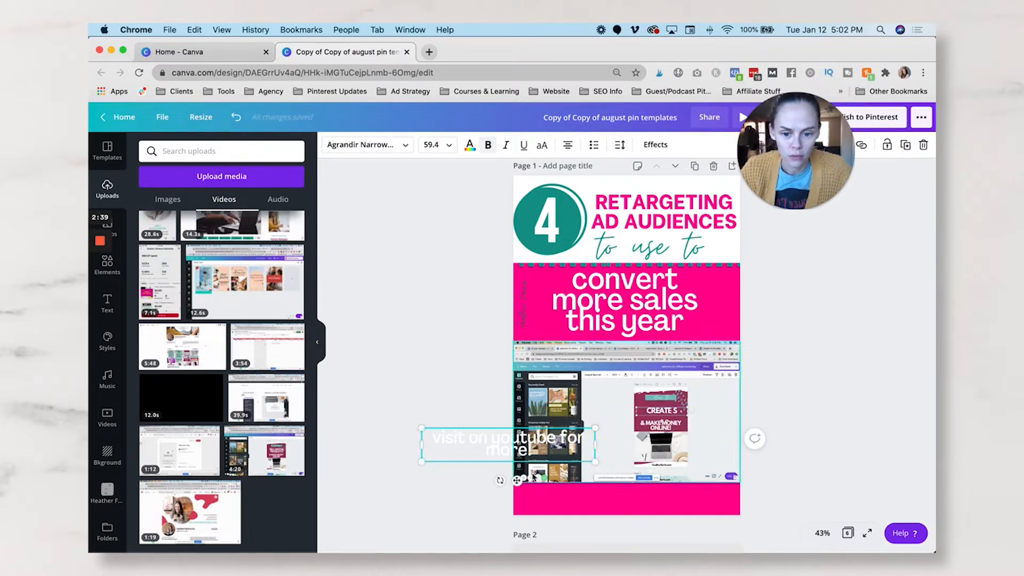
{"action": "left_click_drag", "start_coordinate": [588, 516], "coordinate": [640, 531]}
- Reword the text on the lower pink strip to "visit us on youtube for more tips!"
{"action": "left_click", "coordinate": [589, 491]}
{"action": "type", "text": "us"}
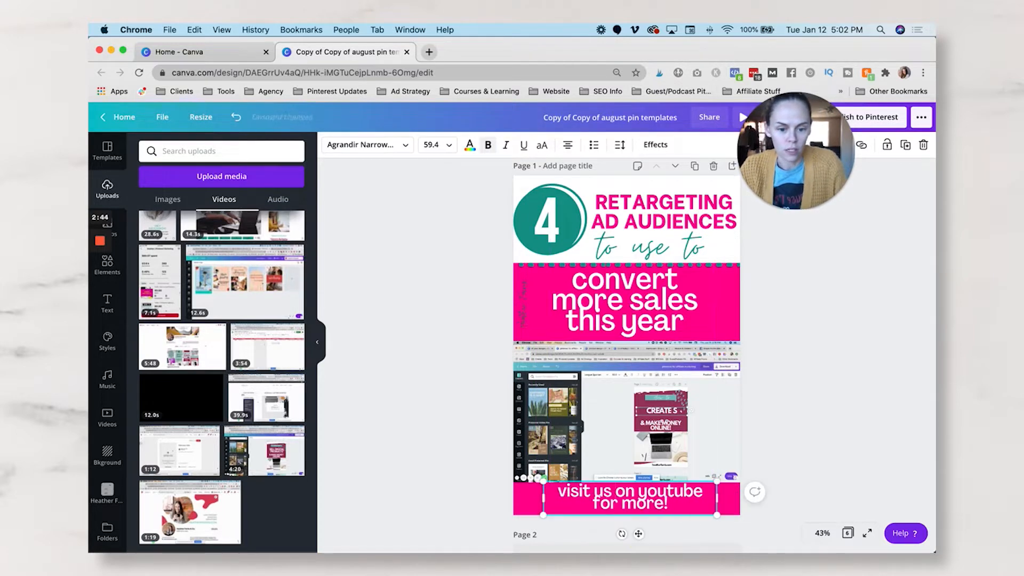
{"action": "left_click", "coordinate": [824, 418]}
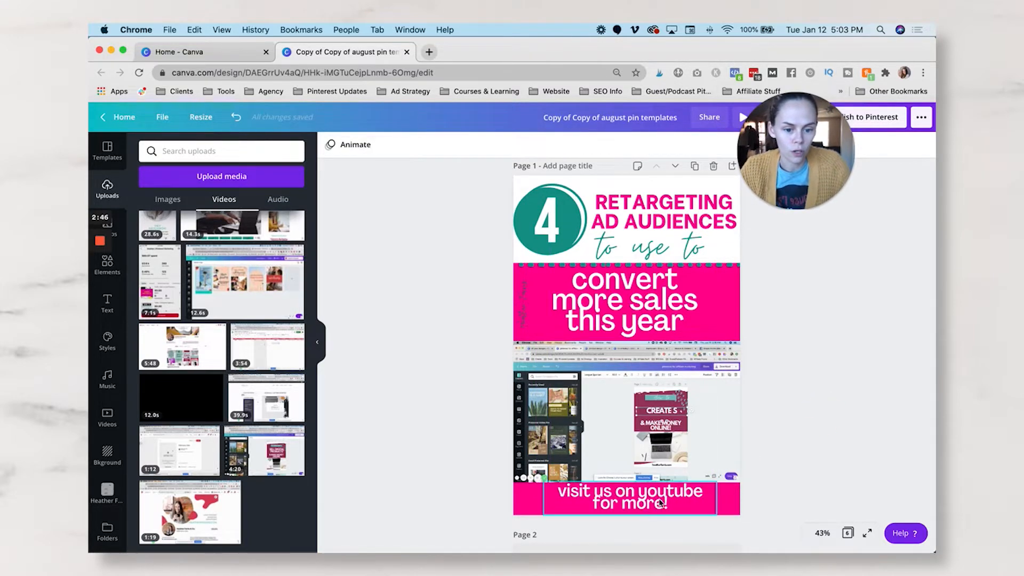
{"action": "left_click", "coordinate": [662, 503]}
{"action": "type", "text": "tips"}
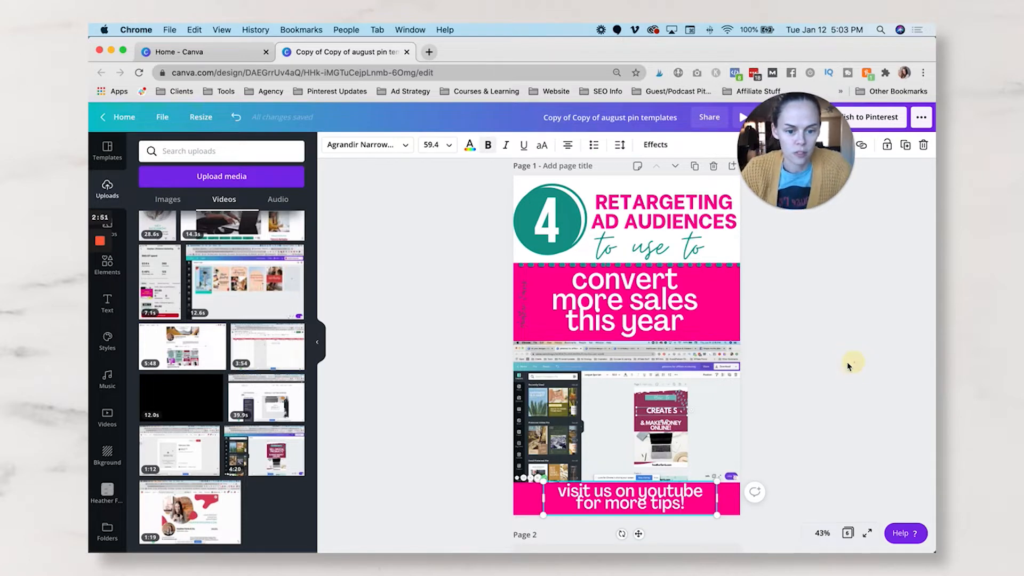
{"action": "left_click", "coordinate": [849, 362]}
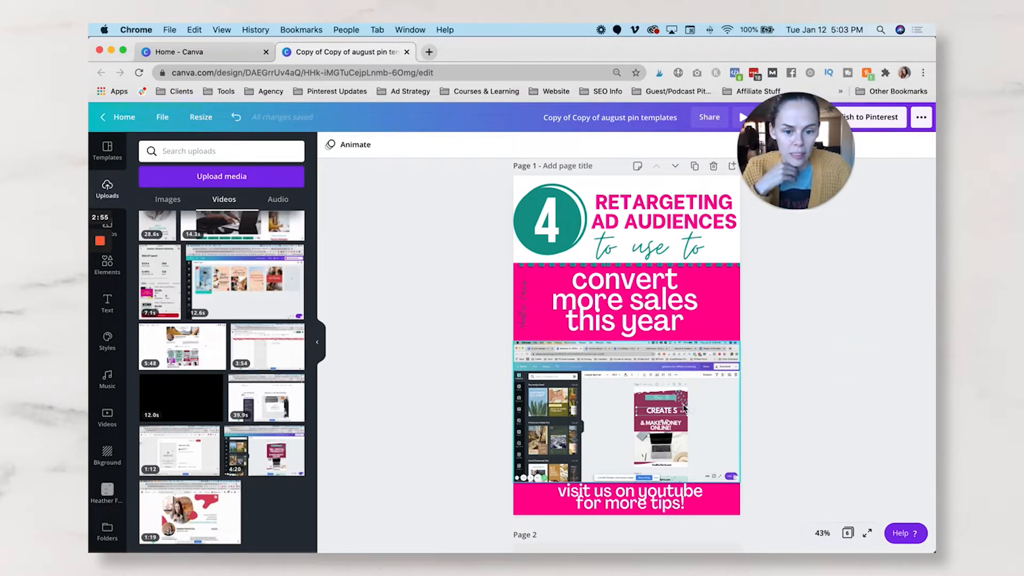
{"action": "left_click_drag", "start_coordinate": [794, 152], "coordinate": [348, 215]}
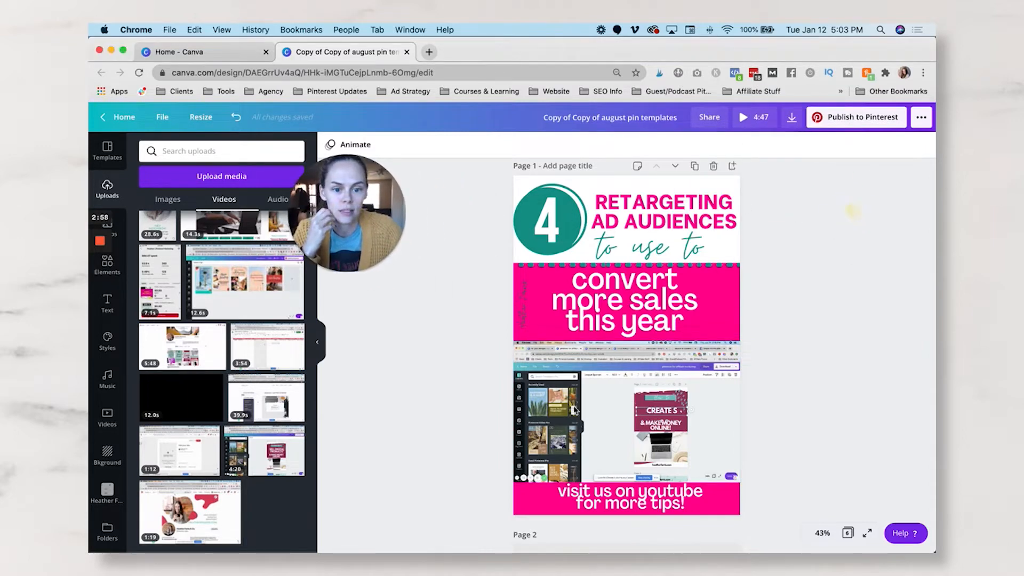
{"action": "left_click_drag", "start_coordinate": [351, 210], "coordinate": [172, 487]}
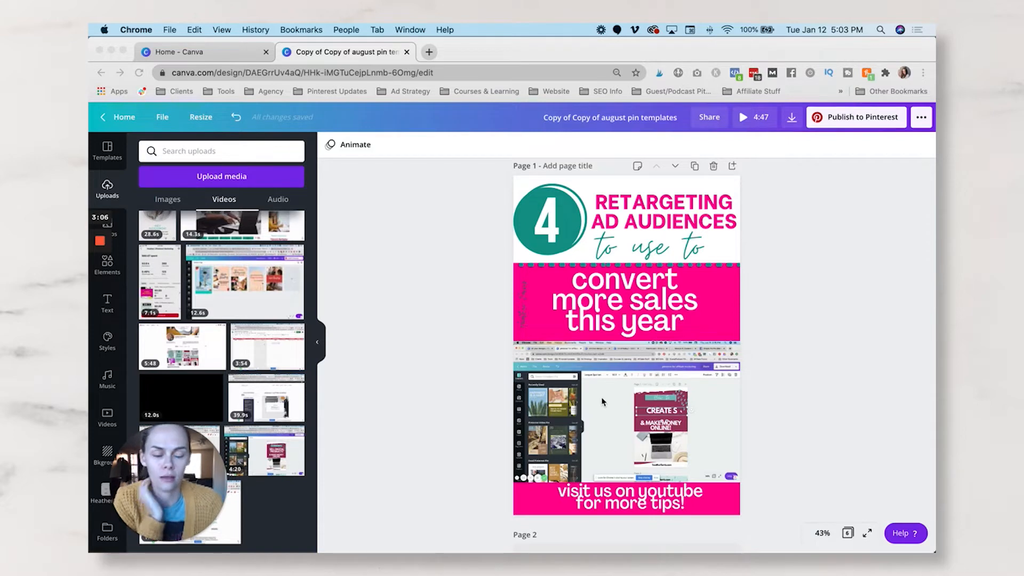
- Examine the trim timeline of the video on page 1, leaving its length as it is
{"action": "scroll", "coordinate": [602, 401], "scroll_direction": "down", "scroll_amount": 1}
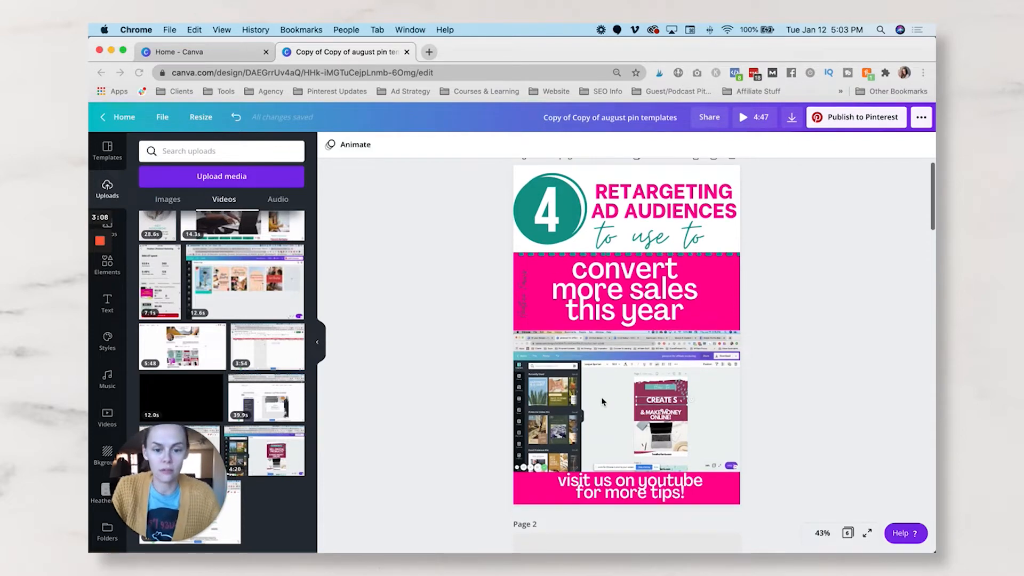
{"action": "left_click", "coordinate": [602, 401]}
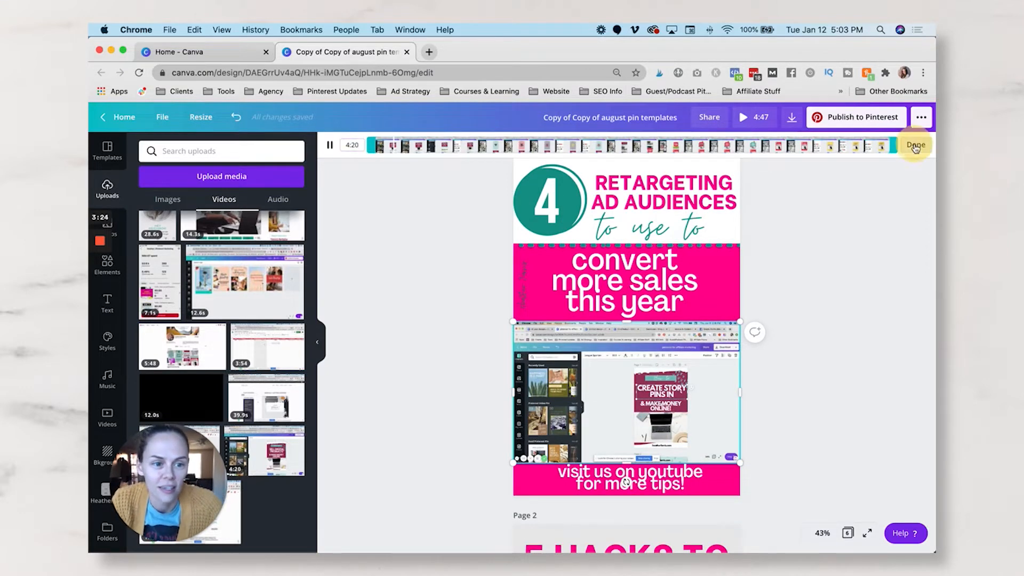
{"action": "left_click", "coordinate": [915, 146]}
{"action": "left_click", "coordinate": [330, 147]}
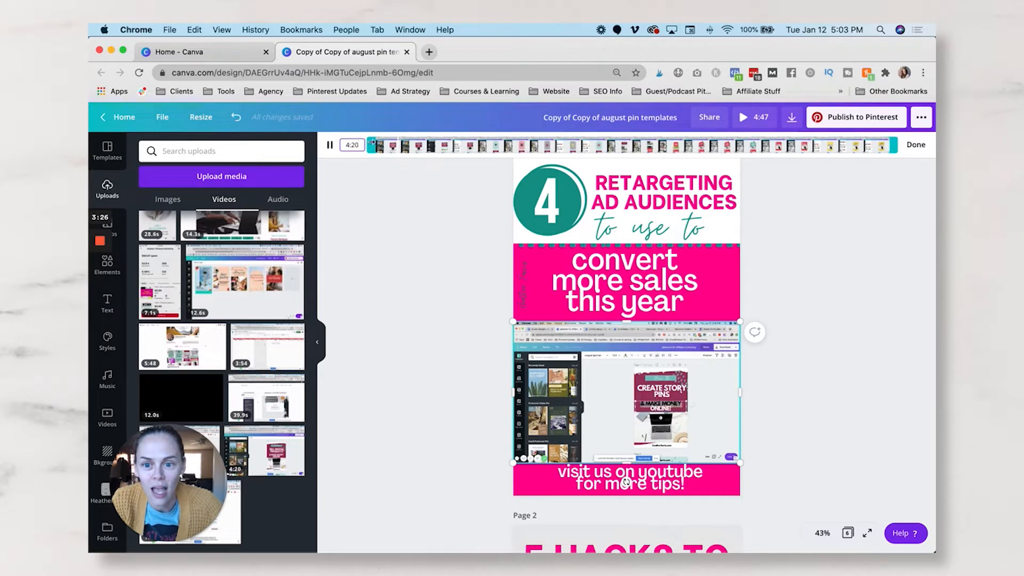
{"action": "left_click_drag", "start_coordinate": [407, 145], "coordinate": [355, 146]}
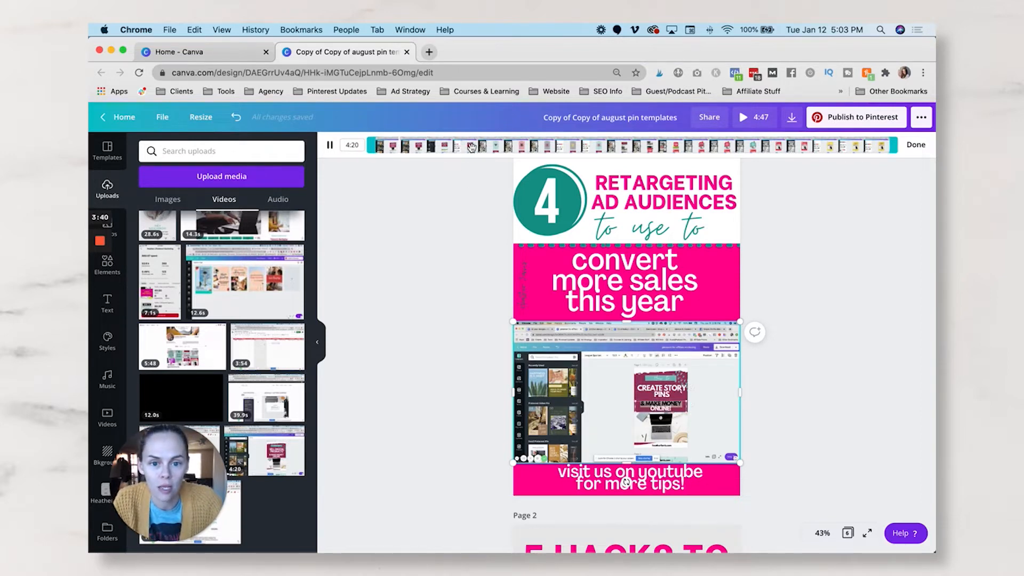
{"action": "left_click", "coordinate": [448, 230]}
- Check the volume setting of the video on page 1
{"action": "left_click", "coordinate": [626, 394]}
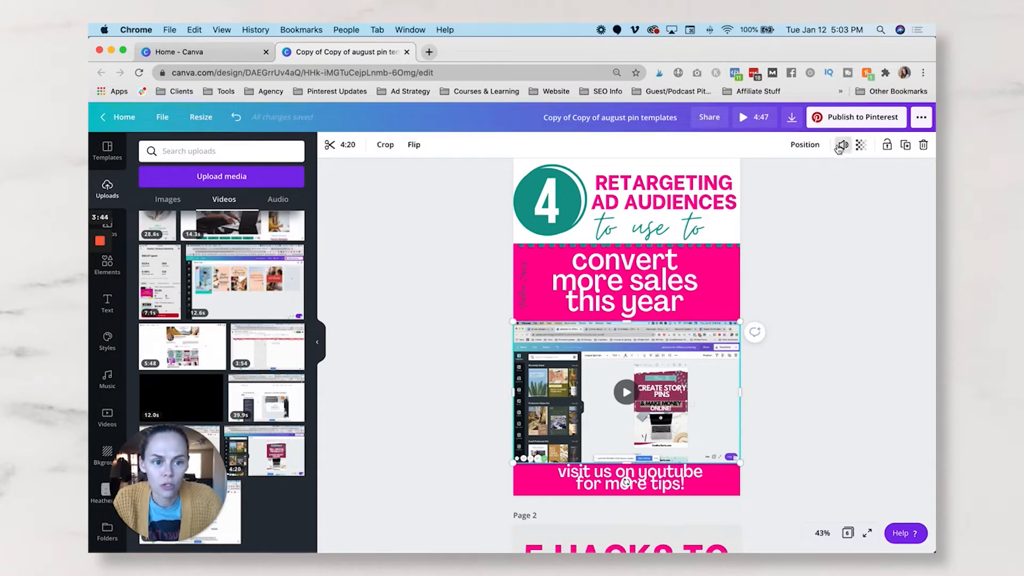
{"action": "left_click", "coordinate": [843, 146]}
{"action": "left_click", "coordinate": [844, 147]}
{"action": "left_click", "coordinate": [843, 146]}
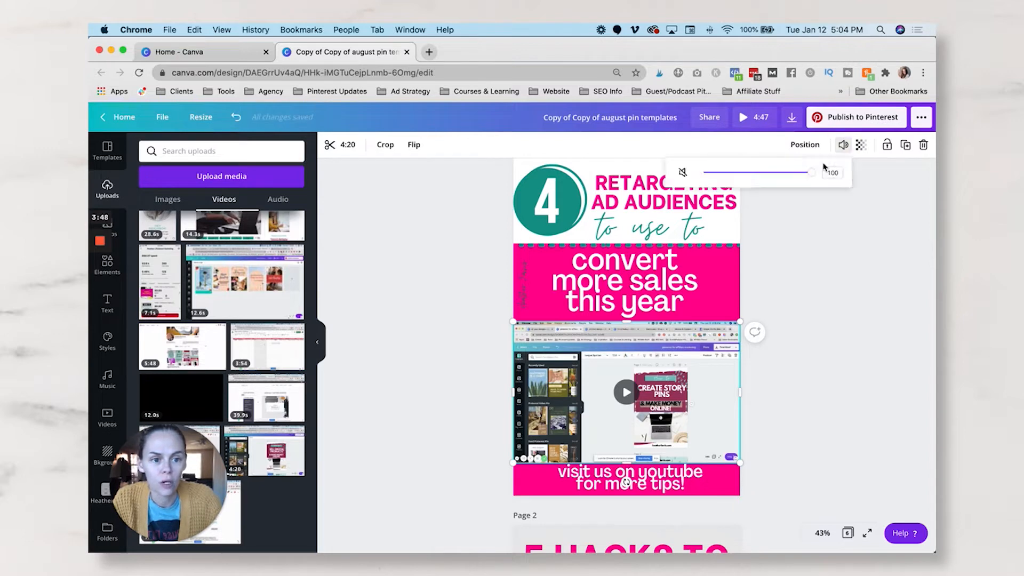
{"action": "left_click", "coordinate": [864, 279]}
{"action": "left_click", "coordinate": [864, 277]}
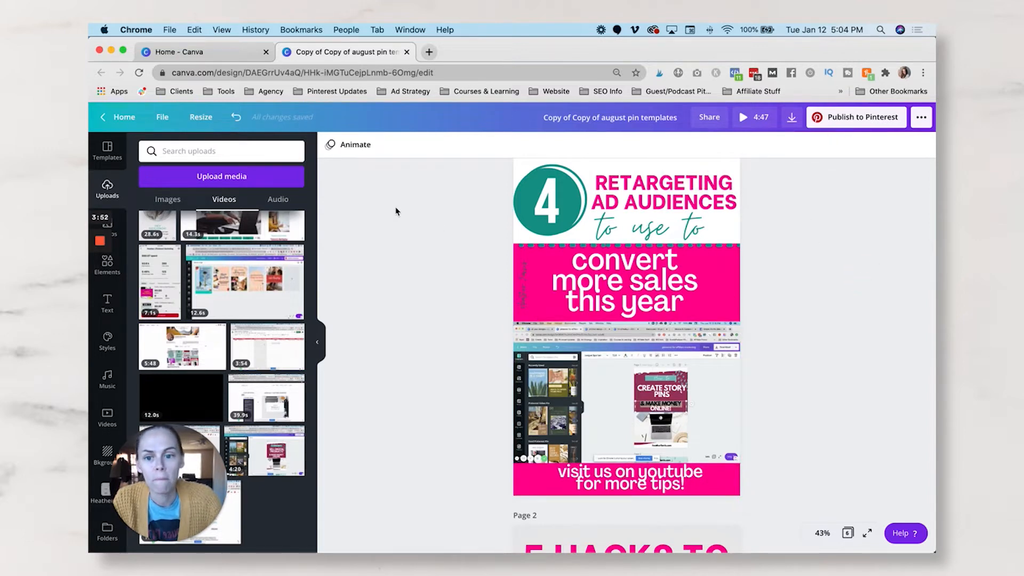
- Delete the "CANVA HACKS" image from page 2
{"action": "scroll", "coordinate": [452, 285], "scroll_direction": "down", "scroll_amount": 8}
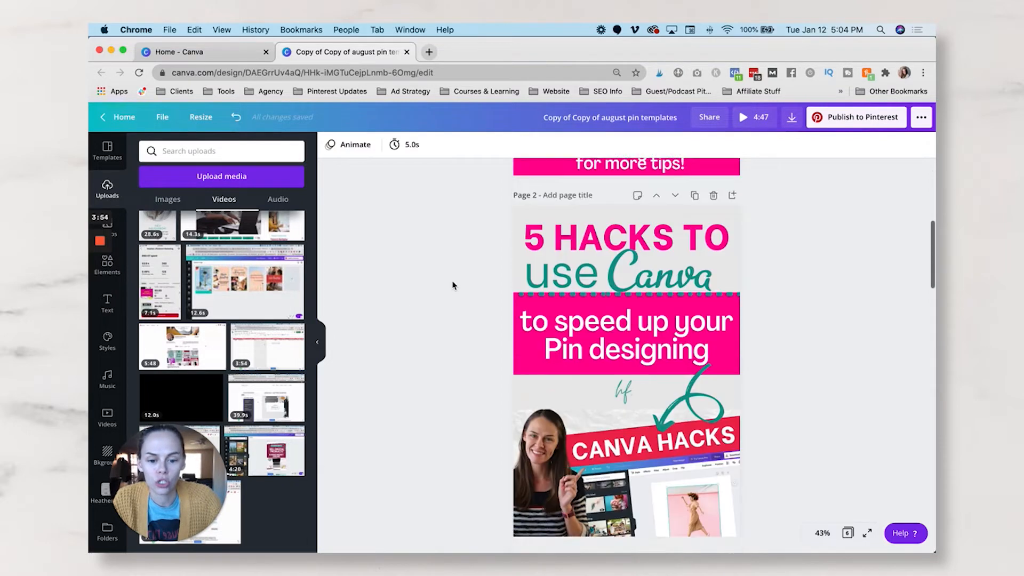
{"action": "scroll", "coordinate": [452, 285], "scroll_direction": "down", "scroll_amount": 2}
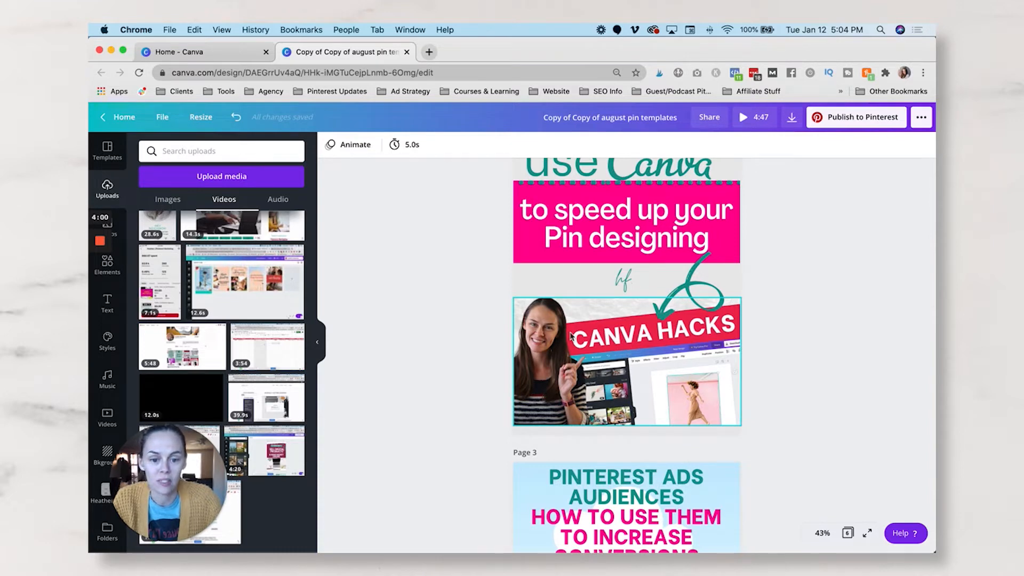
{"action": "left_click", "coordinate": [606, 376]}
{"action": "key", "text": "Delete"}
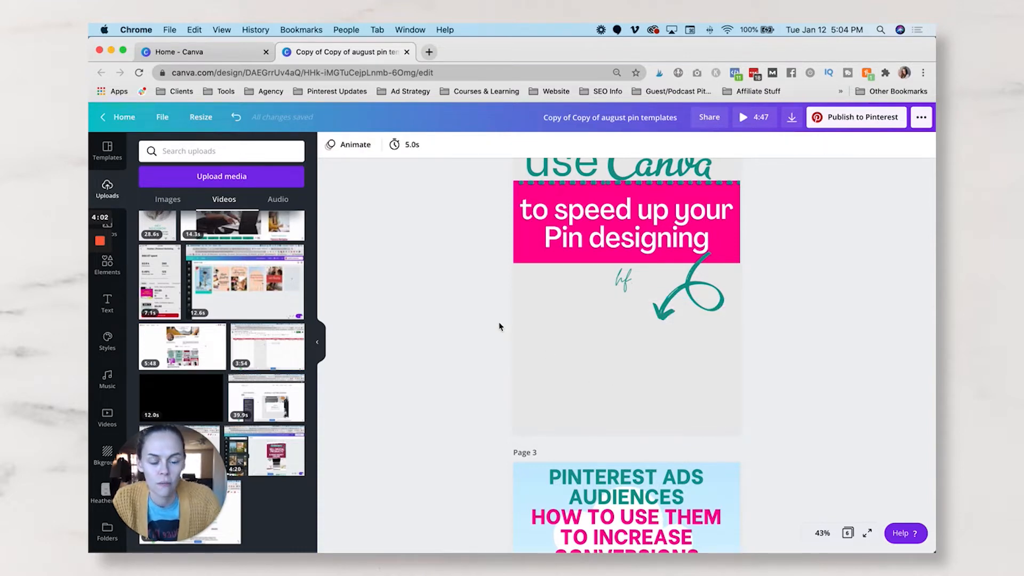
- Copy the video from page 1 onto page 2 and align it with the page's bottom edge
{"action": "scroll", "coordinate": [498, 326], "scroll_direction": "up", "scroll_amount": 5}
{"action": "left_click", "coordinate": [562, 232]}
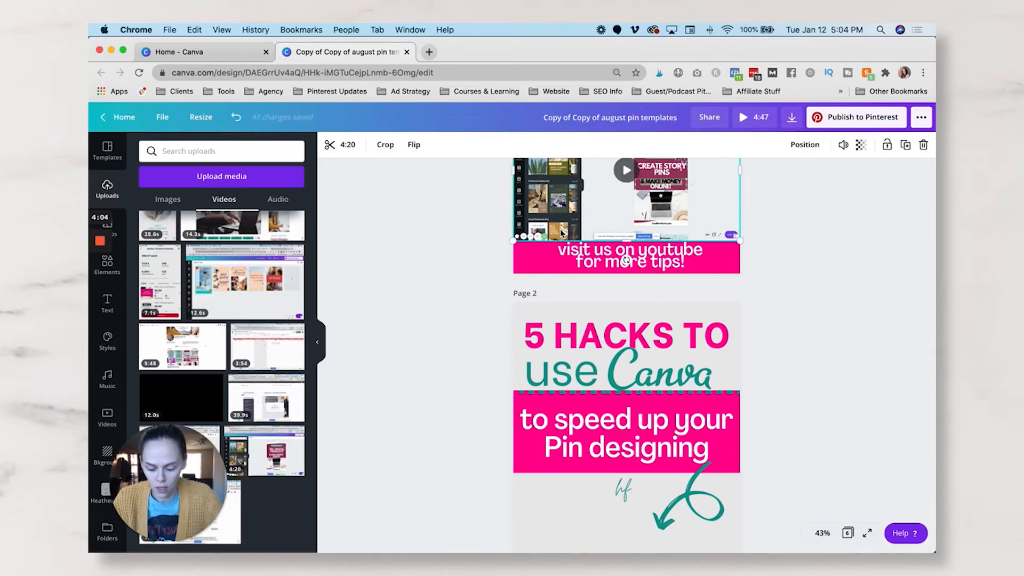
{"action": "scroll", "coordinate": [667, 367], "scroll_direction": "down", "scroll_amount": 5}
{"action": "left_click", "coordinate": [660, 391]}
{"action": "key", "text": "ctrl+v"}
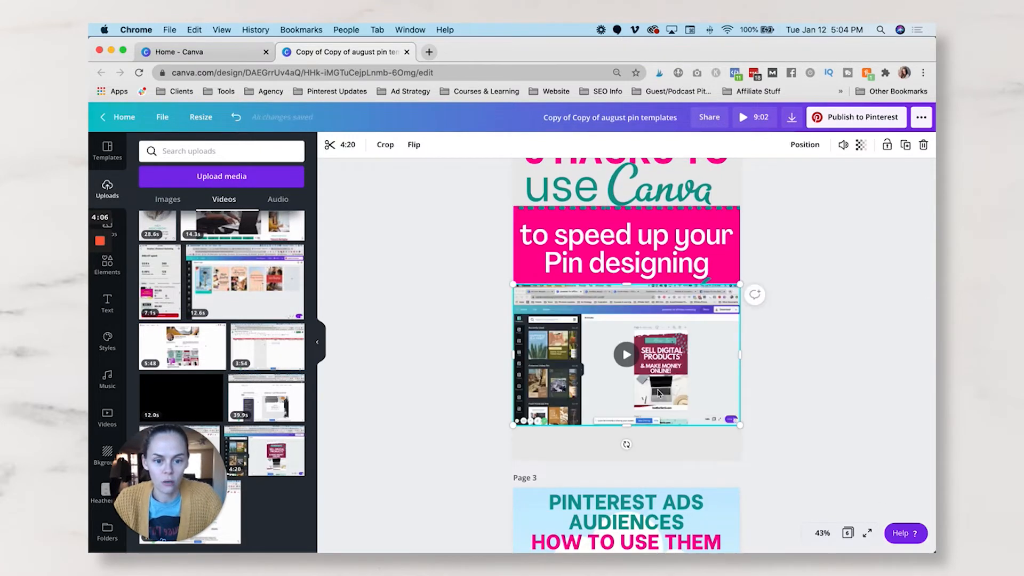
{"action": "left_click_drag", "start_coordinate": [657, 380], "coordinate": [653, 413]}
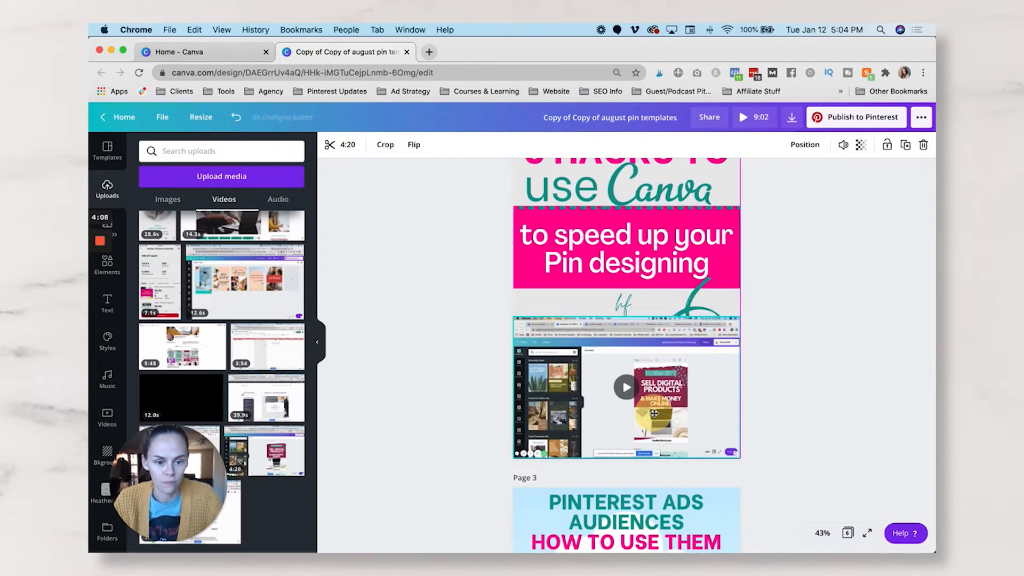
- Bring the teal arrow on page 2 forward so it sits in front of the video
{"action": "left_click", "coordinate": [693, 299]}
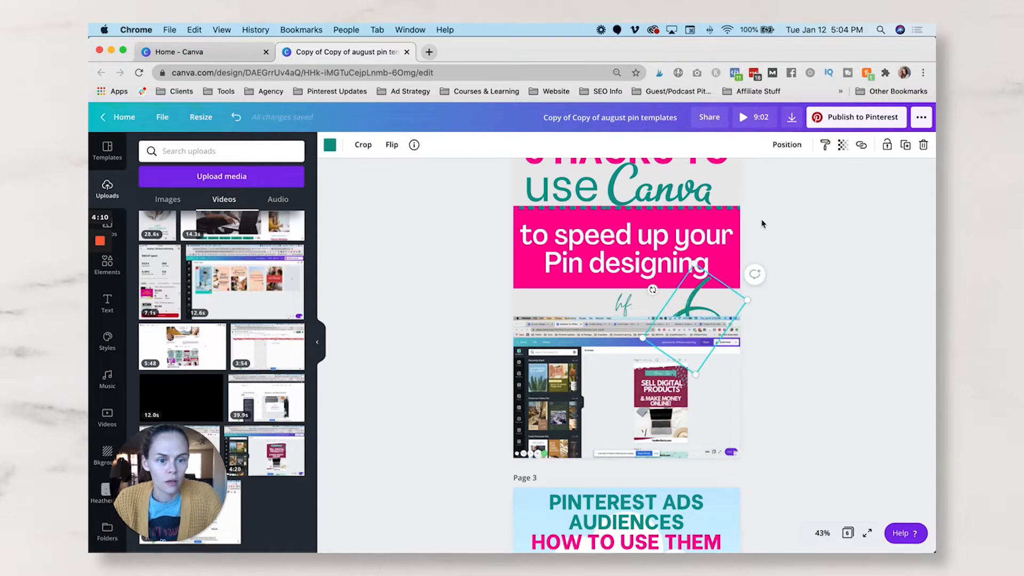
{"action": "left_click", "coordinate": [786, 145]}
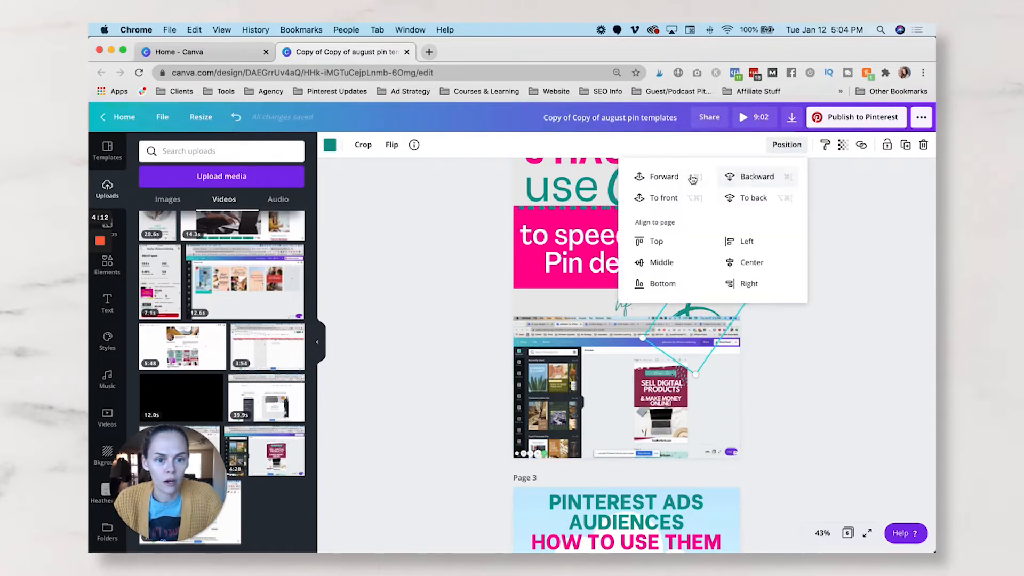
{"action": "left_click", "coordinate": [852, 262]}
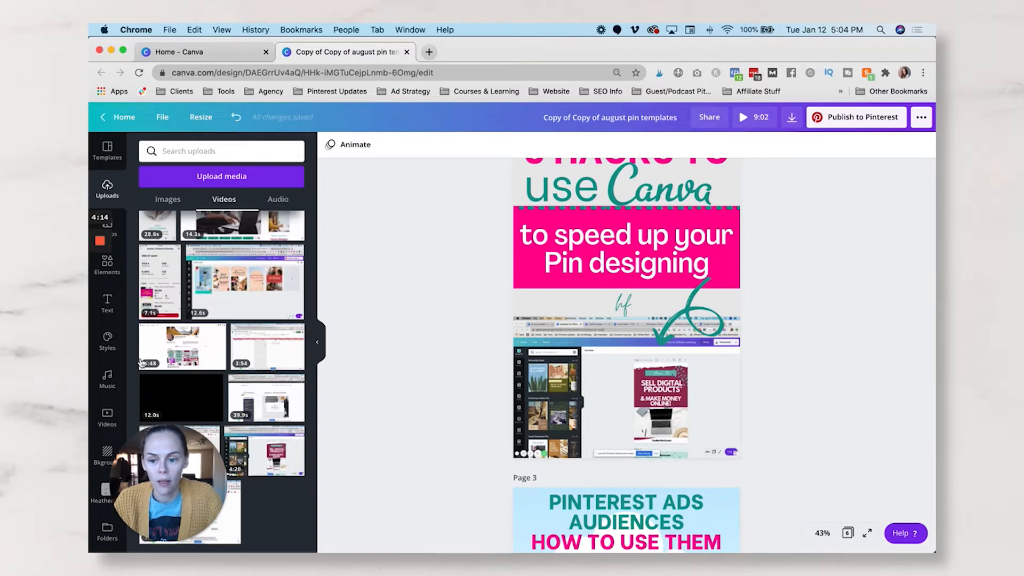
- Open the stock video library and delete the pasted video from page 2
{"action": "left_click", "coordinate": [121, 239]}
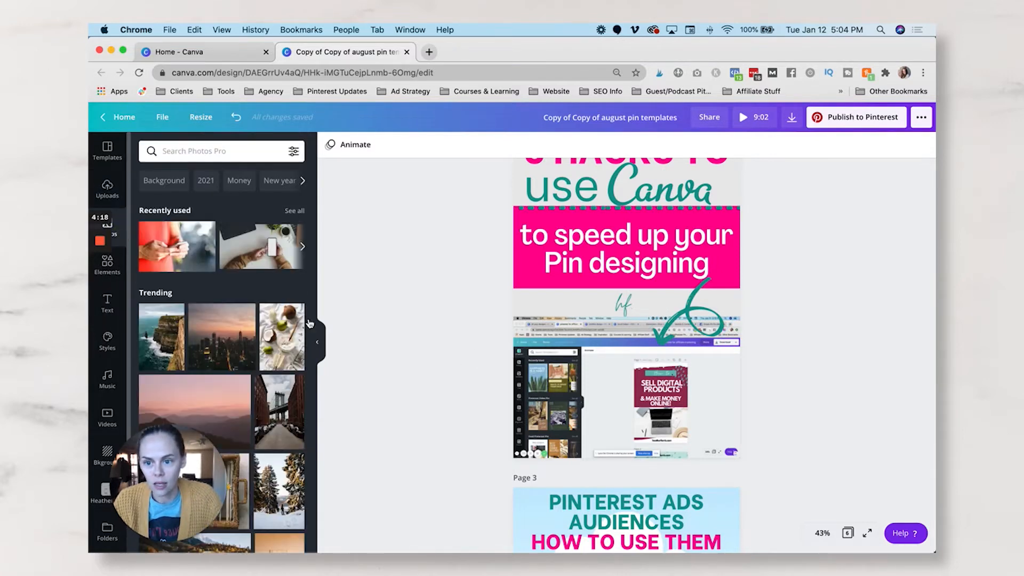
{"action": "left_click", "coordinate": [108, 421]}
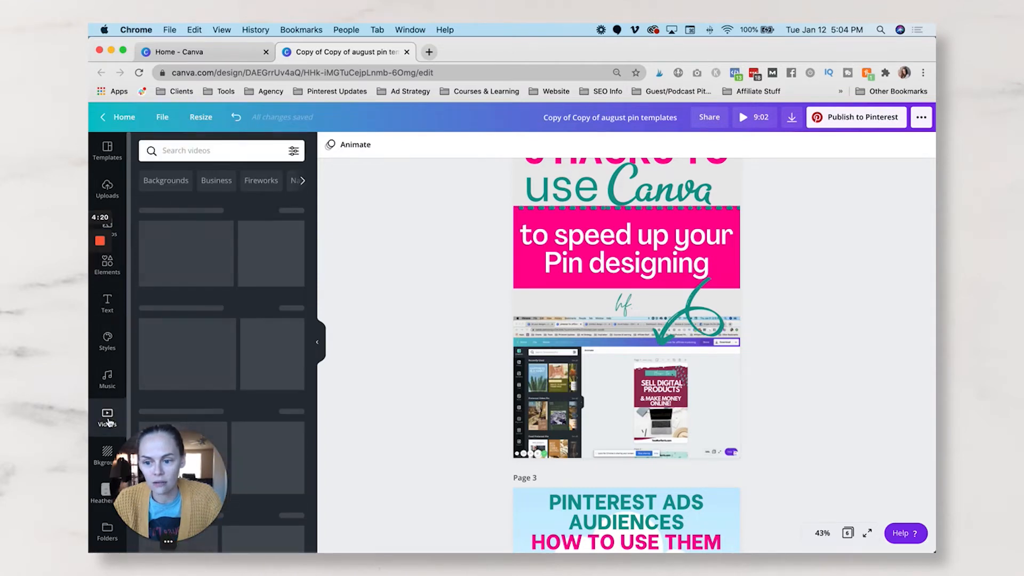
{"action": "left_click", "coordinate": [517, 418]}
{"action": "key", "text": "Delete"}
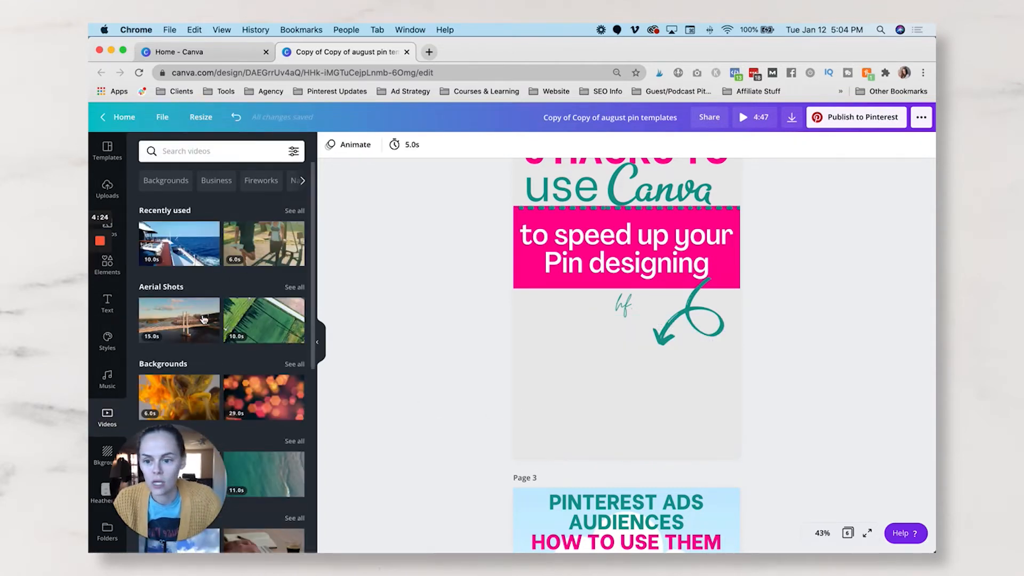
- Browse the stock video categories and search the library for "travel" clips
{"action": "scroll", "coordinate": [238, 272], "scroll_direction": "down", "scroll_amount": 5}
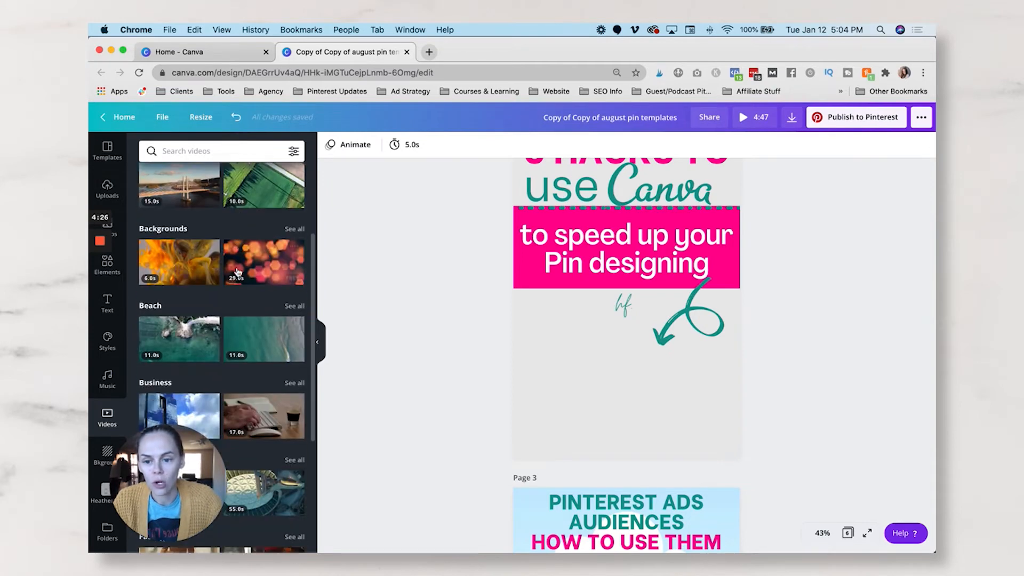
{"action": "scroll", "coordinate": [239, 272], "scroll_direction": "down", "scroll_amount": 3}
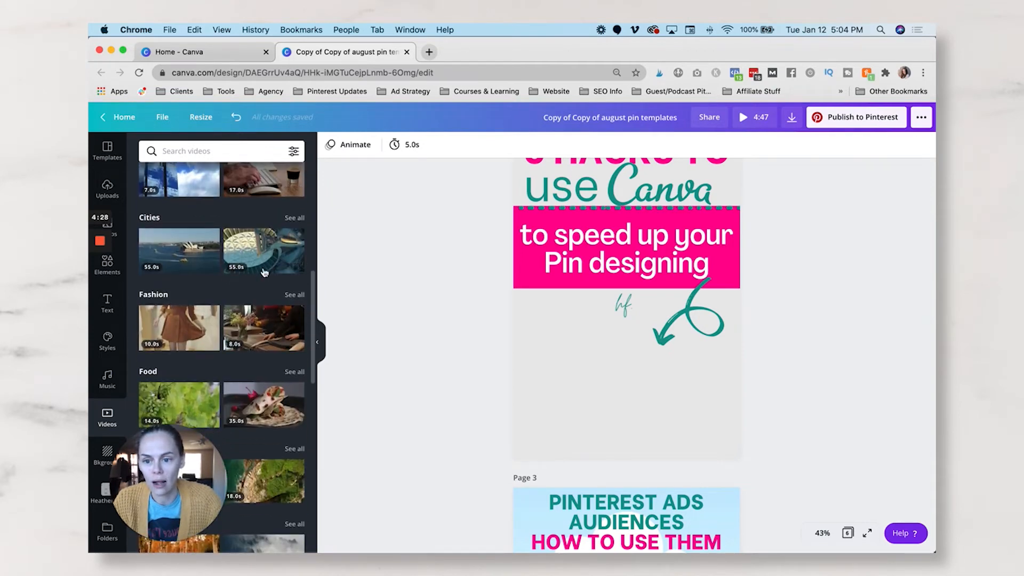
{"action": "scroll", "coordinate": [265, 284], "scroll_direction": "down", "scroll_amount": 2}
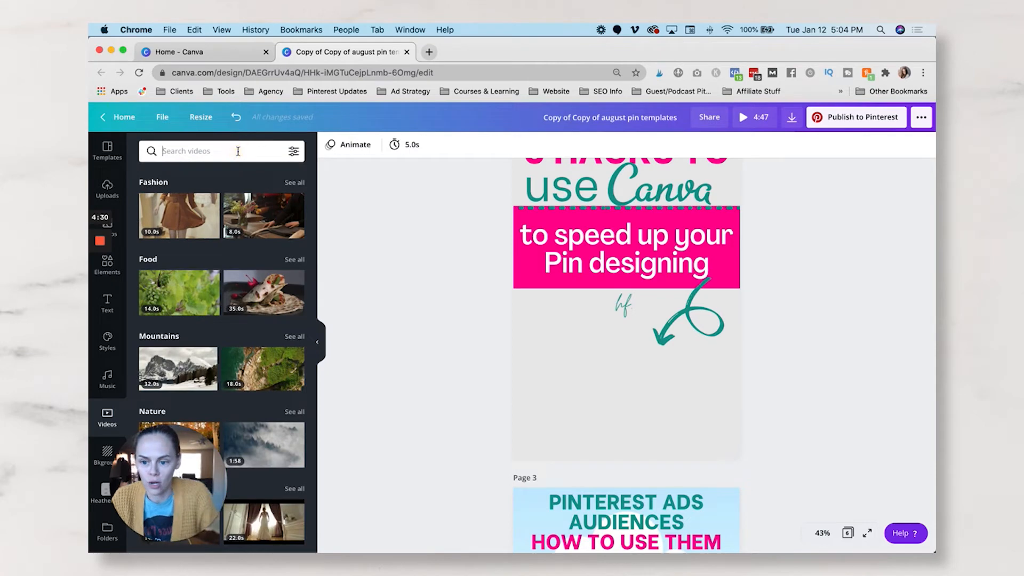
{"action": "type", "text": "travel"}
{"action": "left_click", "coordinate": [252, 244]}
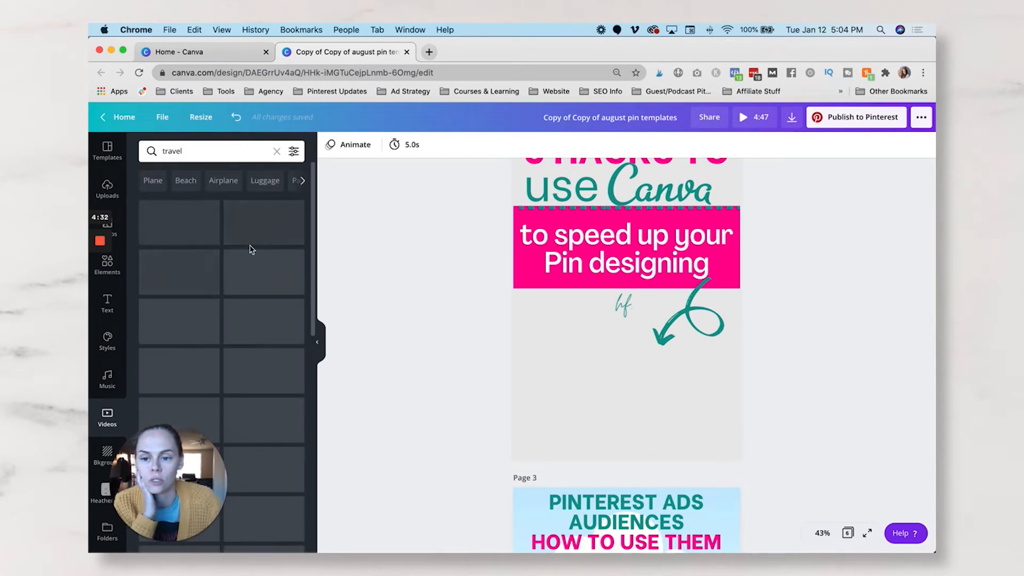
{"action": "scroll", "coordinate": [236, 367], "scroll_direction": "down", "scroll_amount": 5}
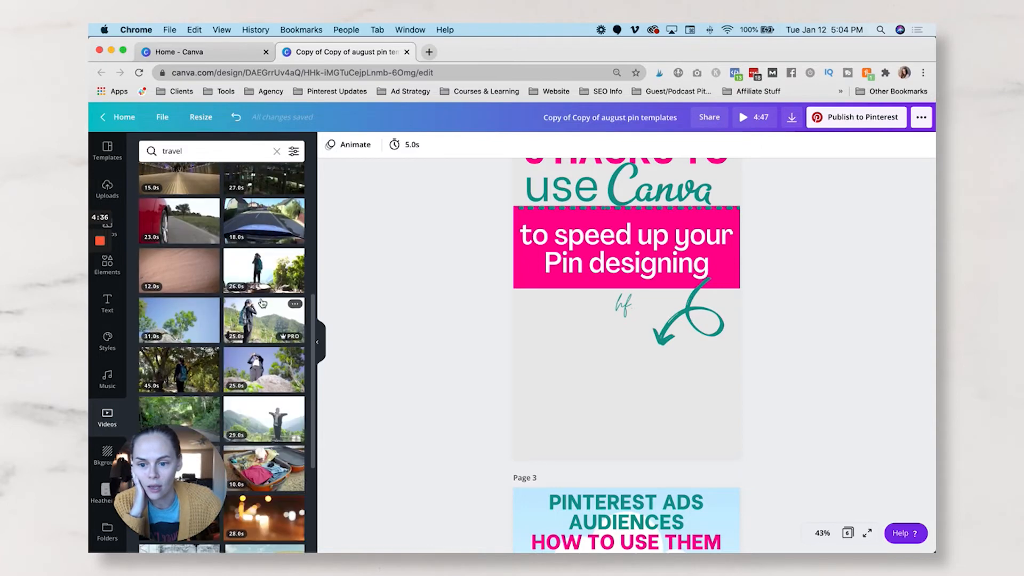
- Place the 26-second clip of the hiker on a rock along page 2's bottom edge and bring the teal arrow in front of it
{"action": "left_click", "coordinate": [261, 274]}
{"action": "left_click_drag", "start_coordinate": [648, 336], "coordinate": [625, 413]}
{"action": "left_click_drag", "start_coordinate": [694, 356], "coordinate": [735, 325]}
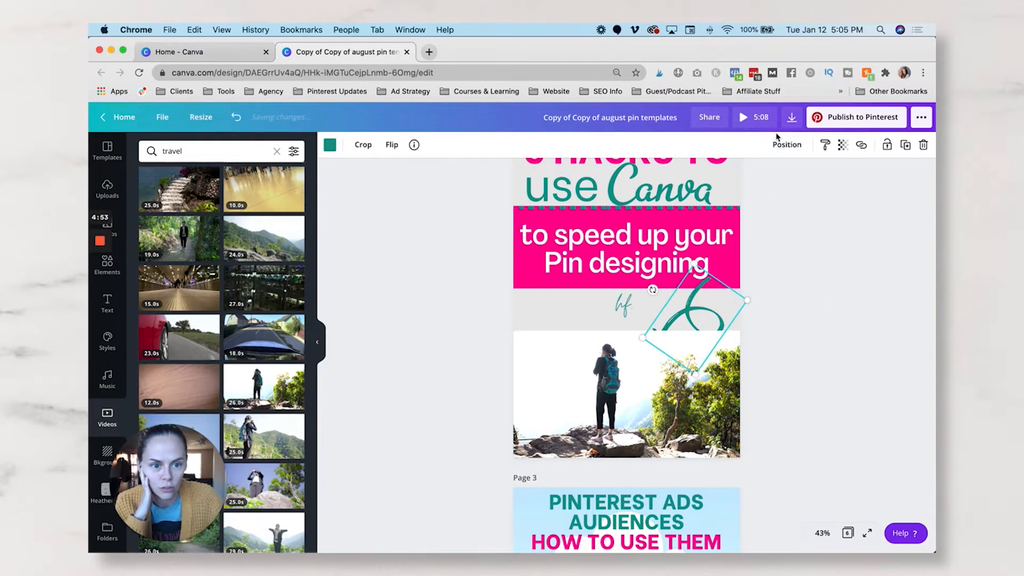
{"action": "left_click", "coordinate": [627, 395]}
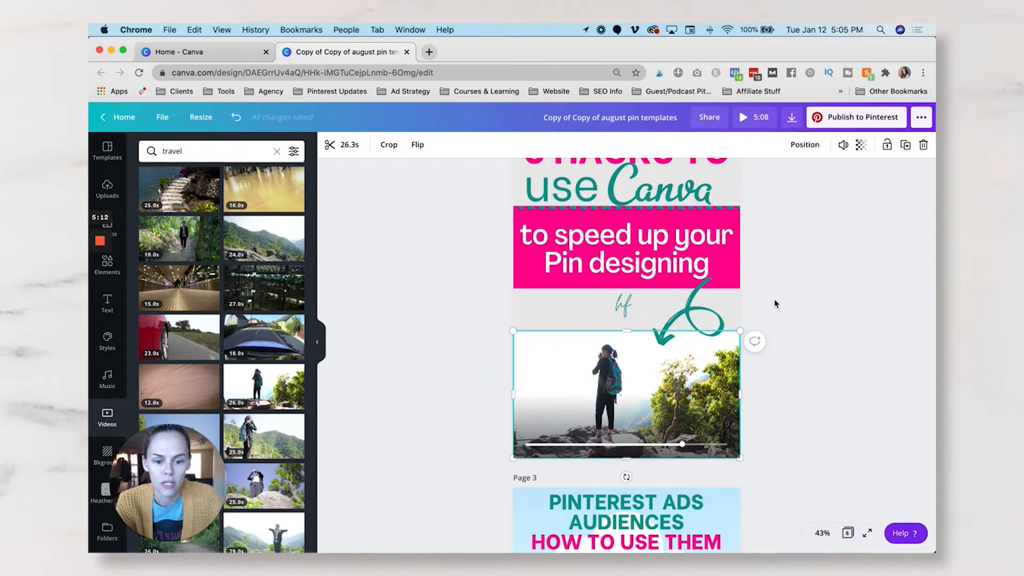
- Move the small "hf" logo on page 2 slightly down, closer to the hiker video
{"action": "scroll", "coordinate": [774, 303], "scroll_direction": "up", "scroll_amount": 1}
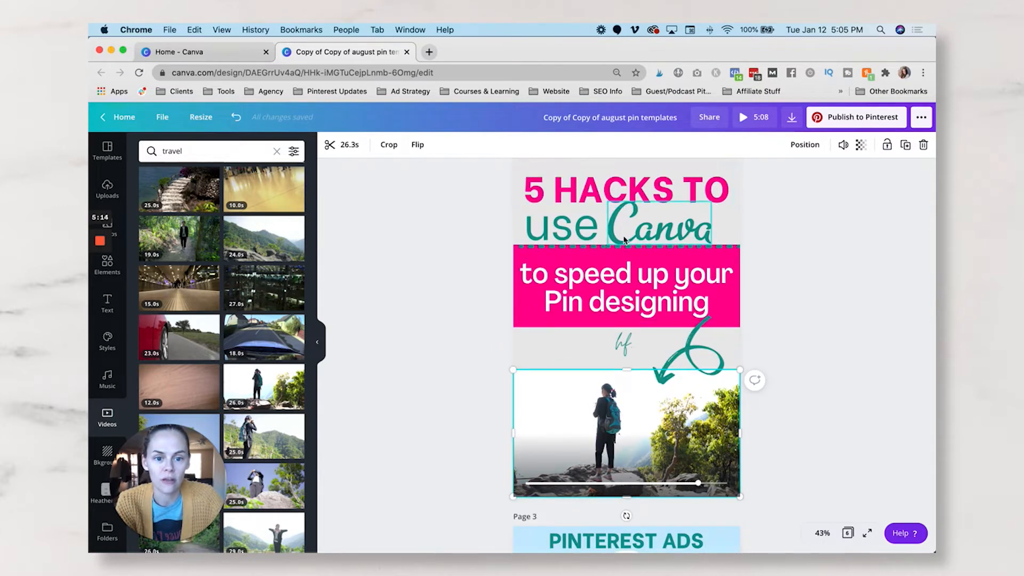
{"action": "double_click", "coordinate": [576, 233]}
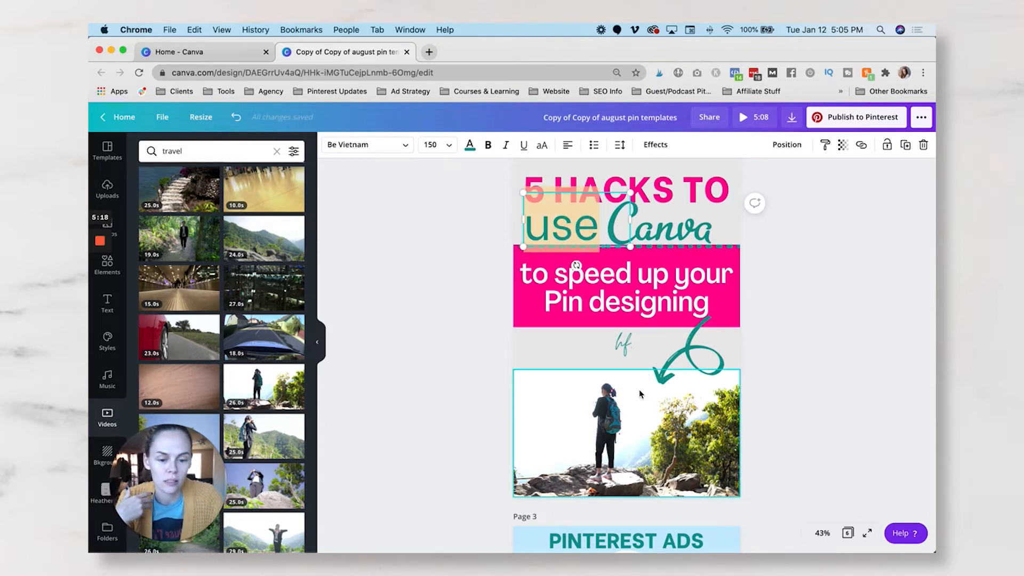
{"action": "left_click", "coordinate": [836, 300]}
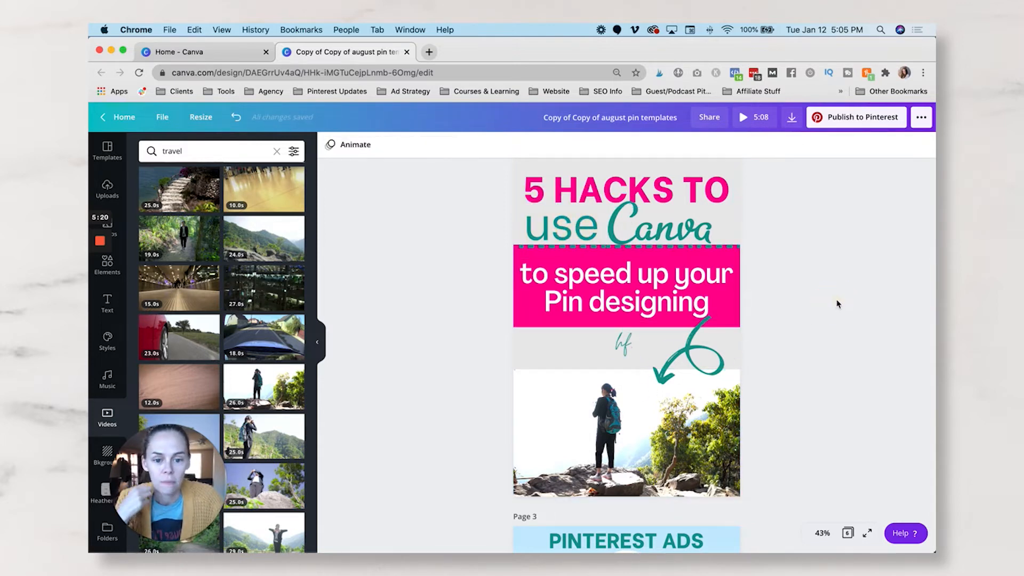
{"action": "left_click_drag", "start_coordinate": [632, 353], "coordinate": [631, 347]}
{"action": "left_click", "coordinate": [847, 314]}
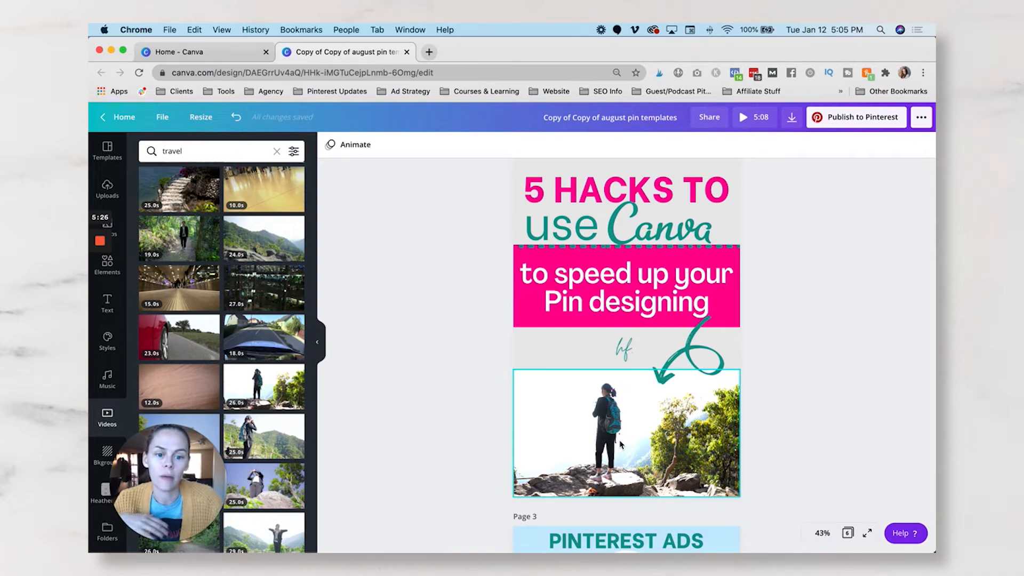
- Browse the animated stickers and try out the pink squiggle sticker on page 3
{"action": "scroll", "coordinate": [621, 444], "scroll_direction": "down", "scroll_amount": 10}
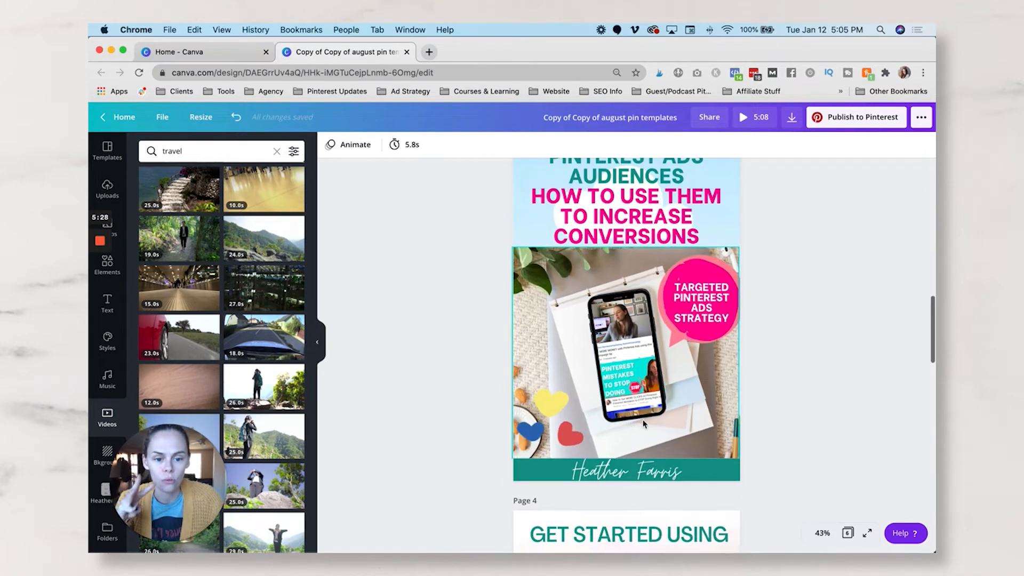
{"action": "scroll", "coordinate": [656, 418], "scroll_direction": "up", "scroll_amount": 2}
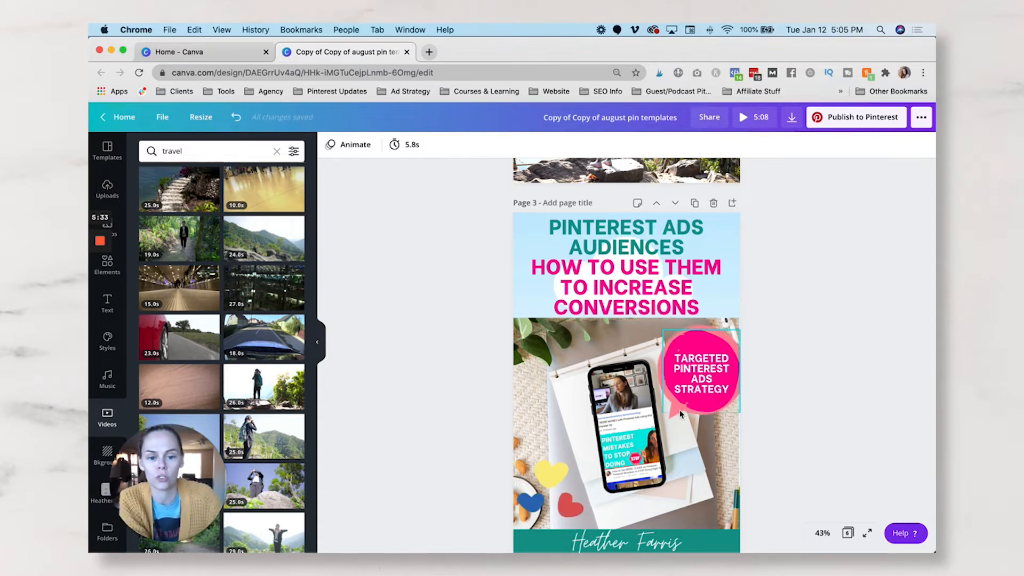
{"action": "scroll", "coordinate": [680, 413], "scroll_direction": "down", "scroll_amount": 1}
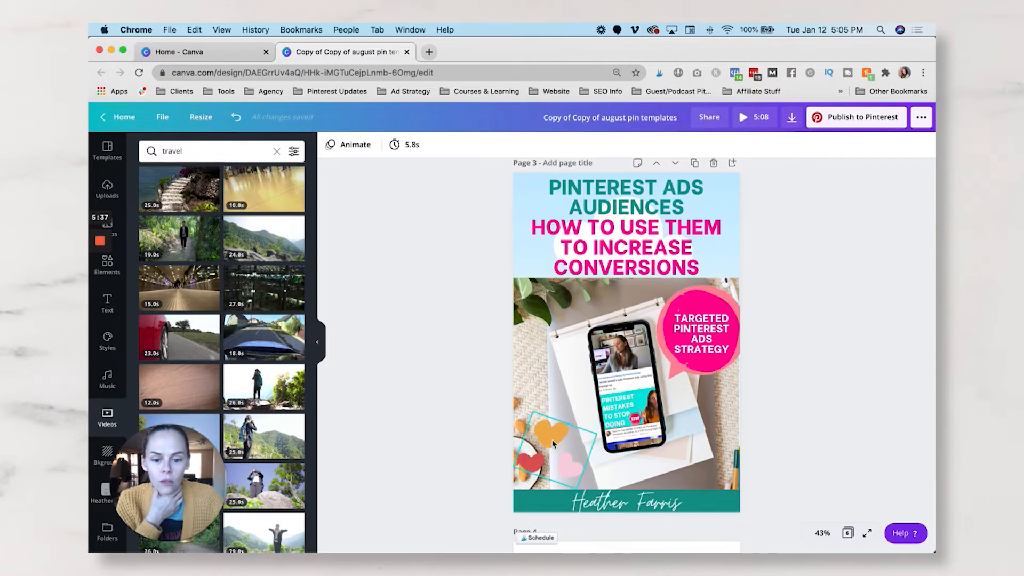
{"action": "left_click", "coordinate": [120, 276]}
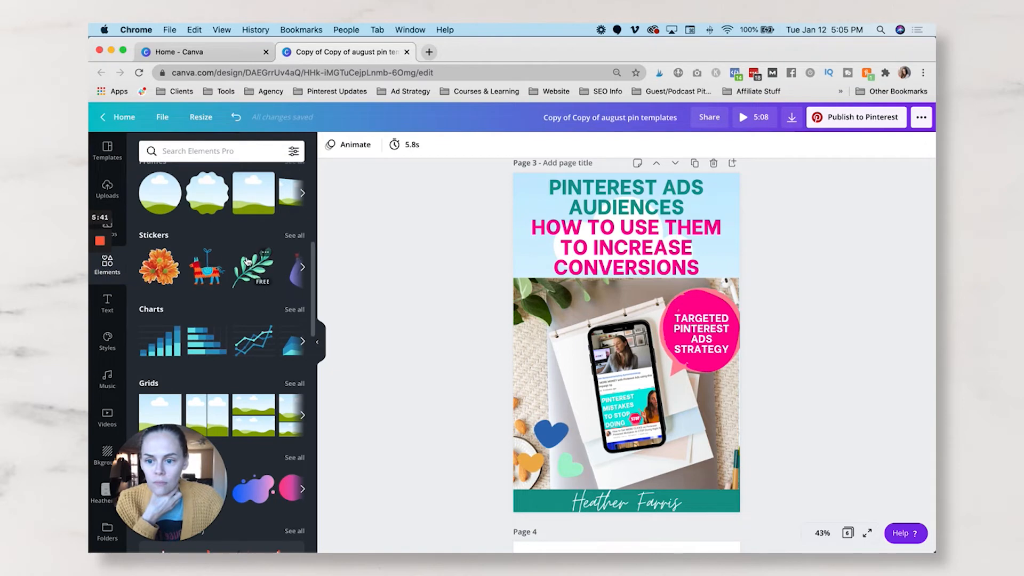
{"action": "left_click", "coordinate": [293, 235]}
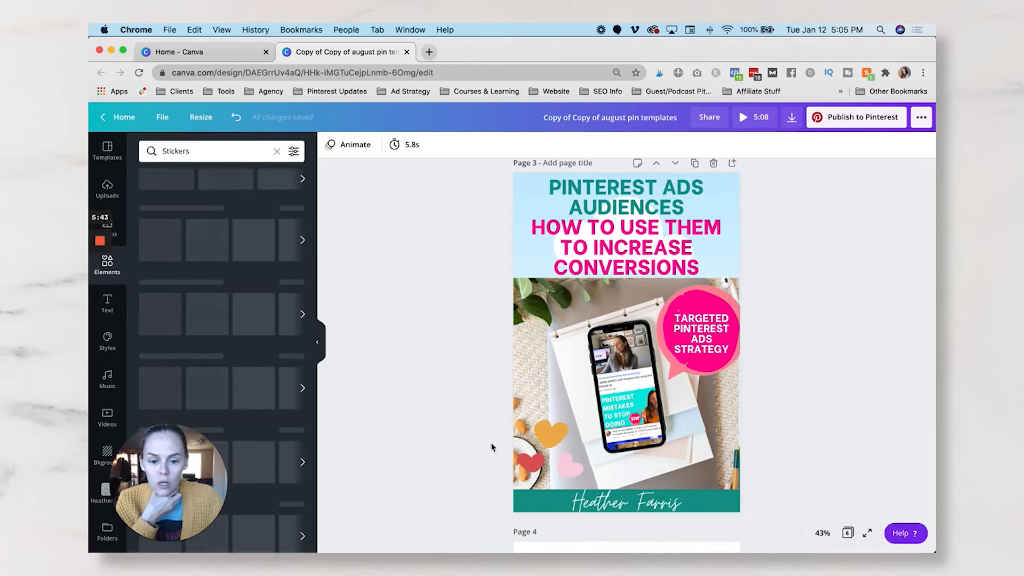
{"action": "left_click", "coordinate": [552, 445]}
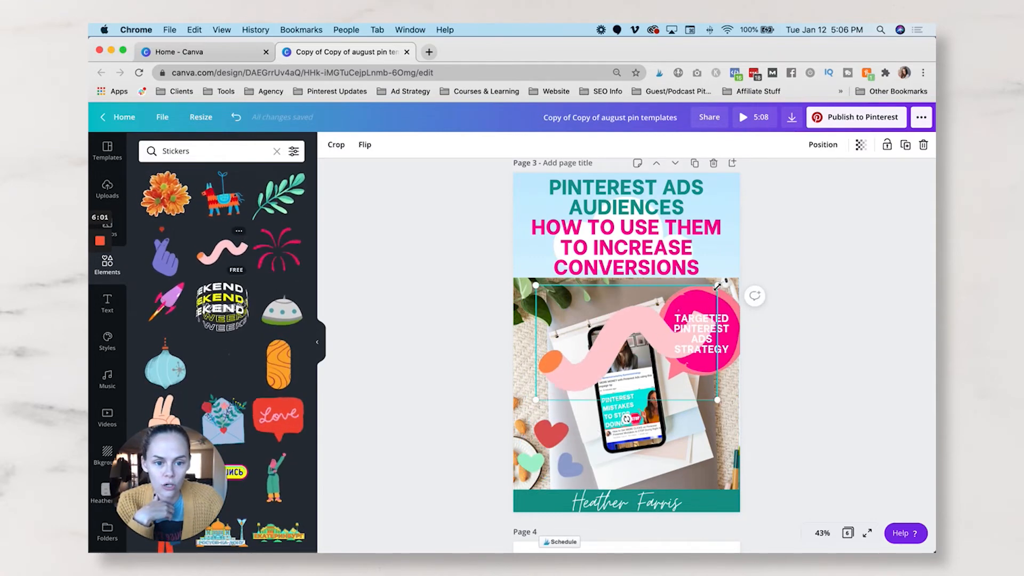
{"action": "left_click_drag", "start_coordinate": [635, 307], "coordinate": [634, 351]}
{"action": "left_click", "coordinate": [799, 372]}
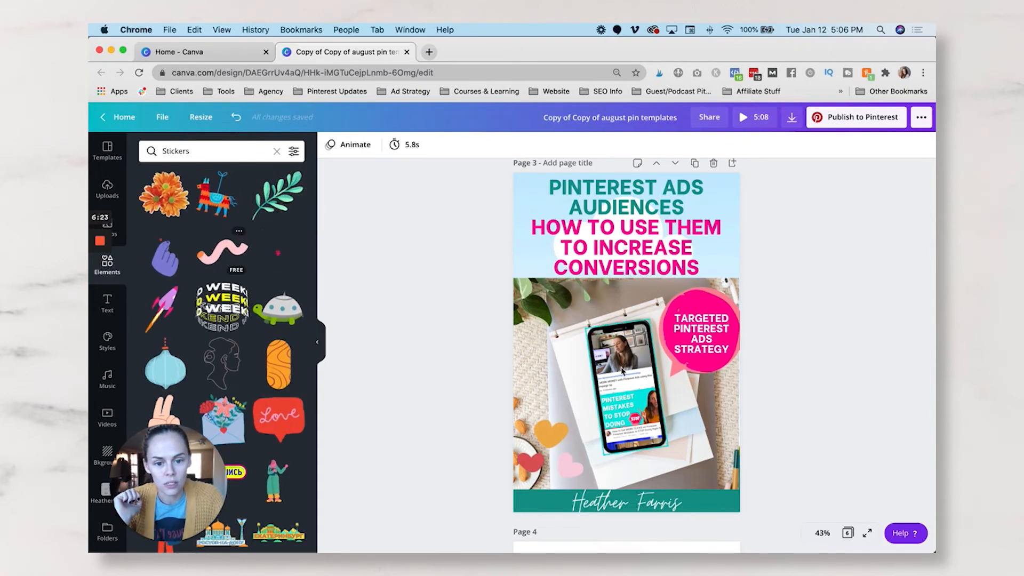
- Try an extra empty phone frame beside the filled one on page 3, look through the Frames collection, and delete the extra frame
{"action": "left_click", "coordinate": [618, 330]}
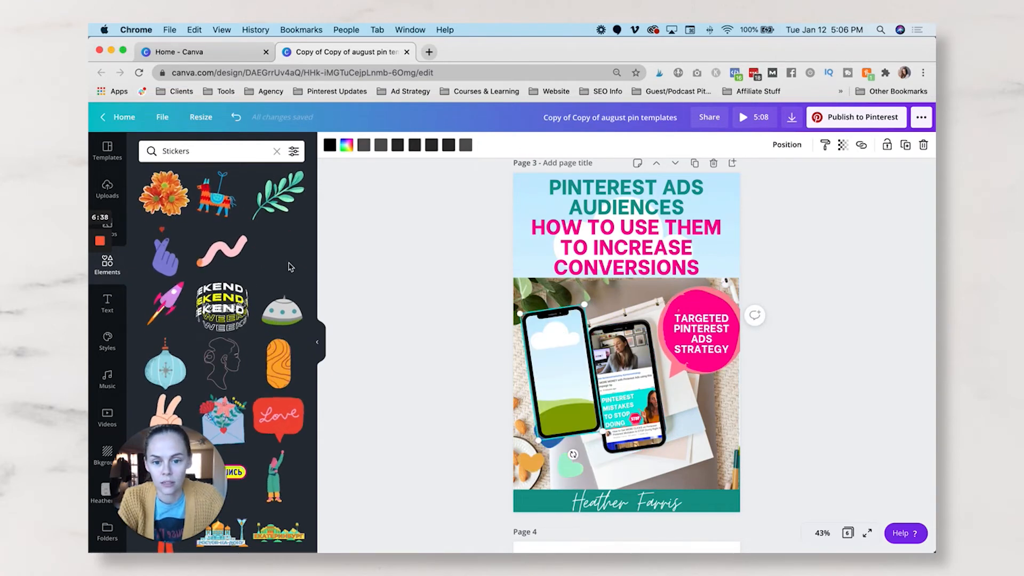
{"action": "left_click", "coordinate": [277, 151]}
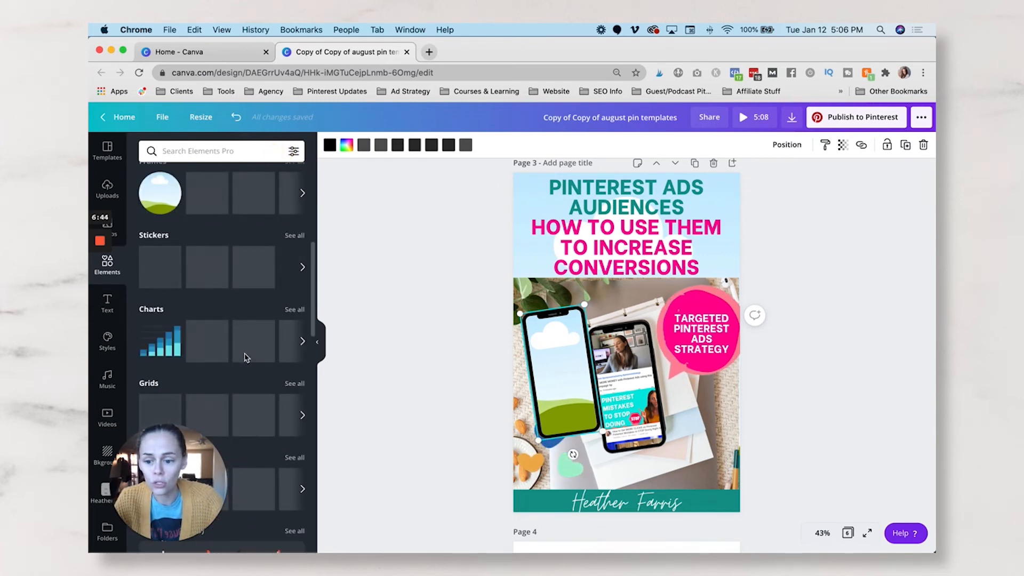
{"action": "scroll", "coordinate": [246, 346], "scroll_direction": "down", "scroll_amount": 10}
{"action": "scroll", "coordinate": [246, 346], "scroll_direction": "up", "scroll_amount": 6}
{"action": "scroll", "coordinate": [246, 345], "scroll_direction": "up", "scroll_amount": 5}
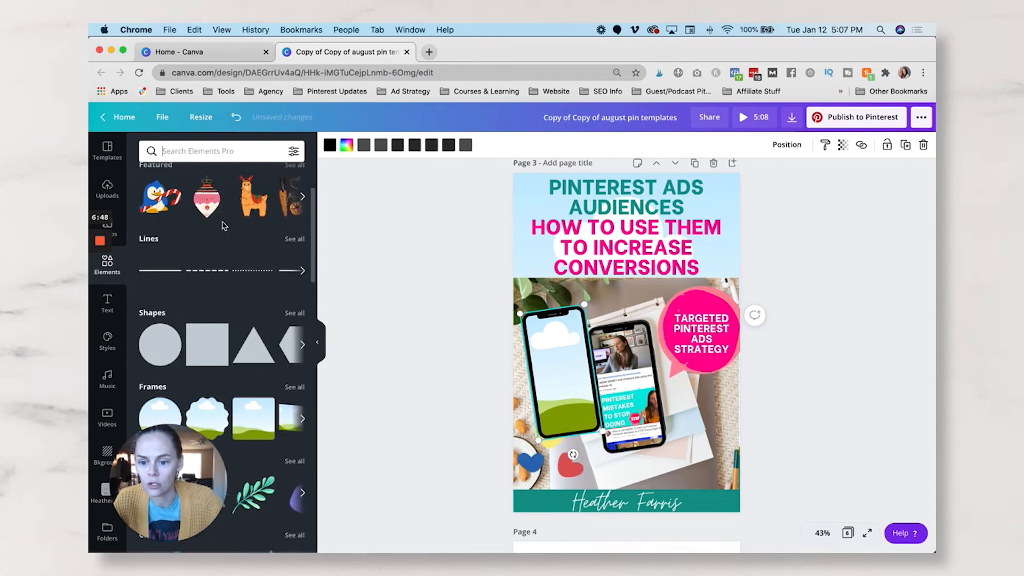
{"action": "left_click", "coordinate": [295, 387]}
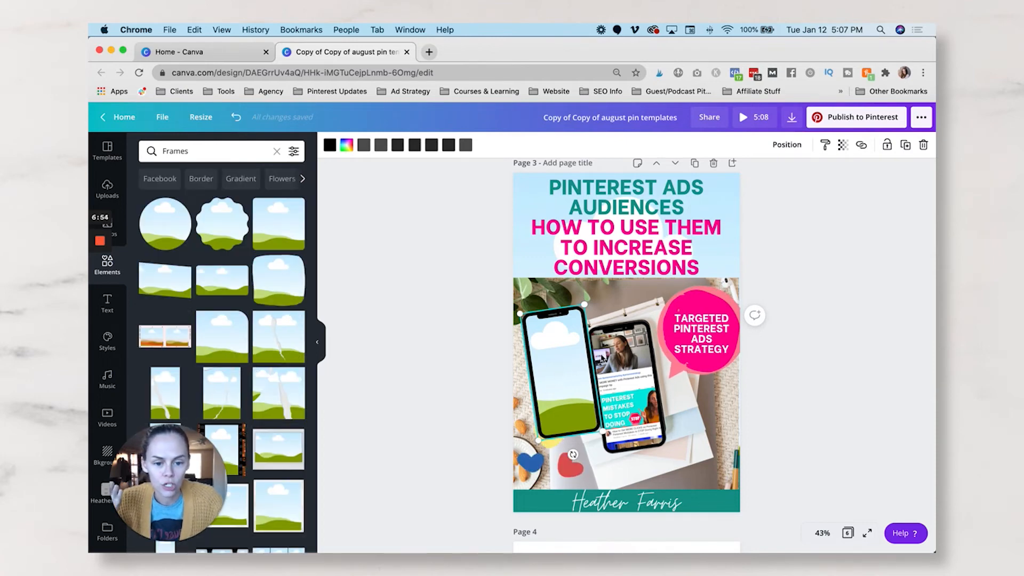
{"action": "key", "text": "Delete"}
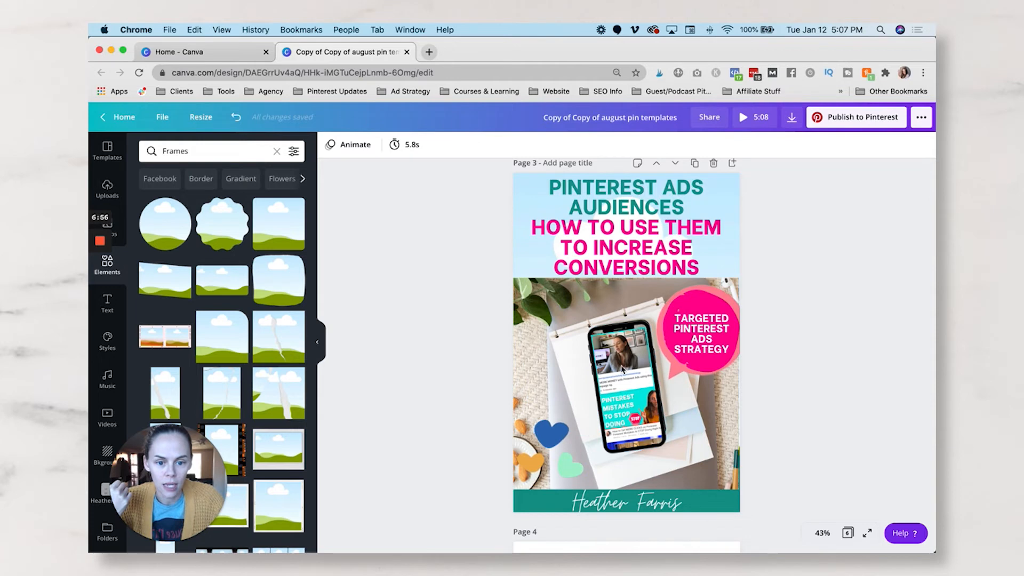
- Clear the pictures and video from the phone frame on page 3 so only the empty frame is left
{"action": "left_click", "coordinate": [622, 369]}
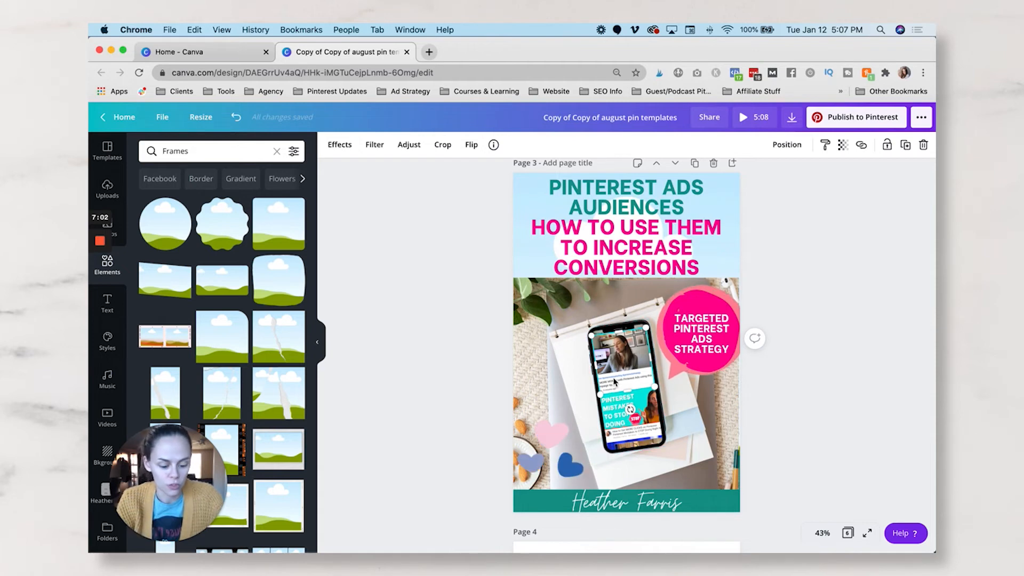
{"action": "left_click", "coordinate": [627, 403]}
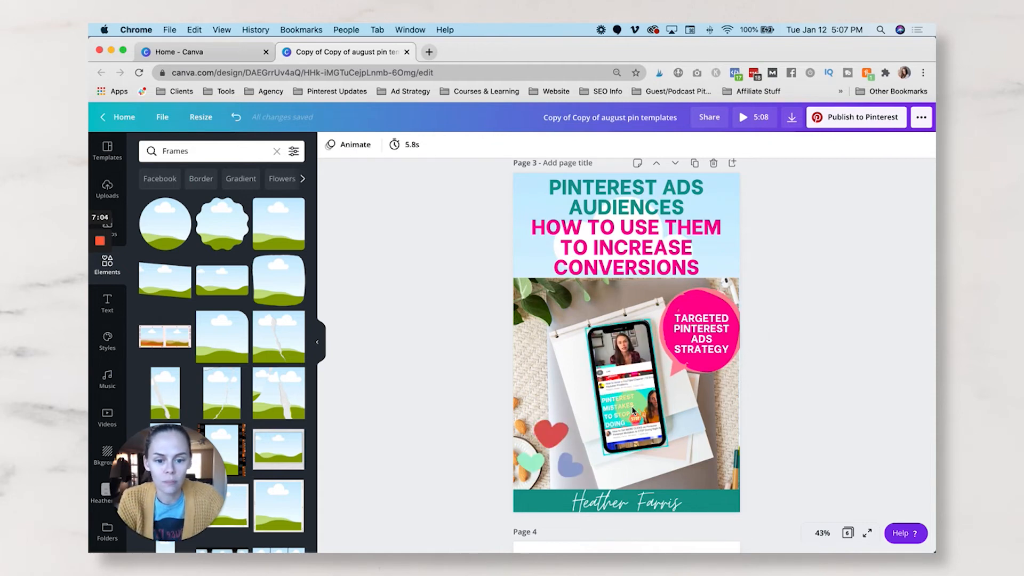
{"action": "key", "text": "Delete"}
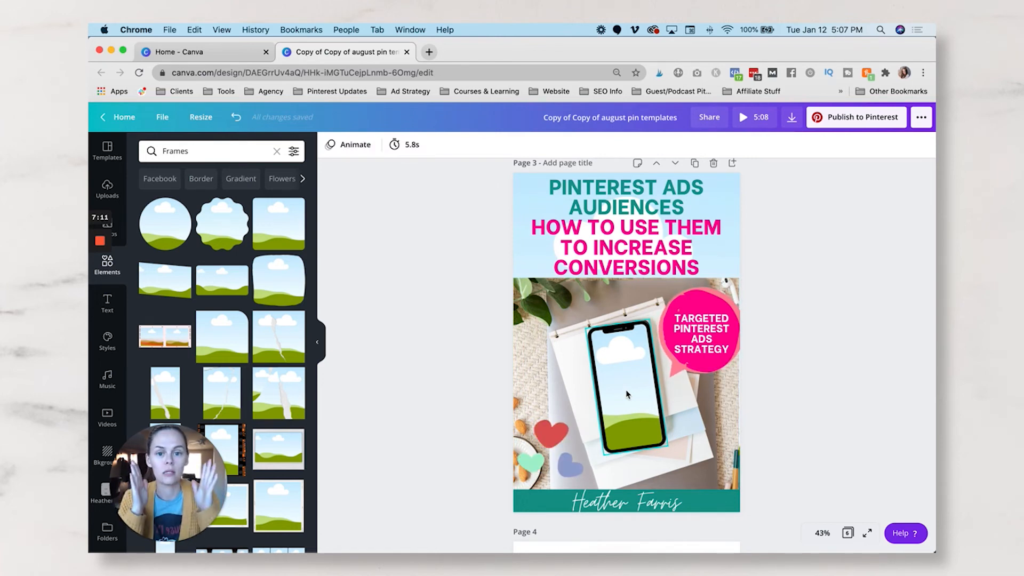
- Delete the "Powerful Retargeting Audiences" image from the computer monitor frame on page 4
{"action": "scroll", "coordinate": [626, 394], "scroll_direction": "down", "scroll_amount": 5}
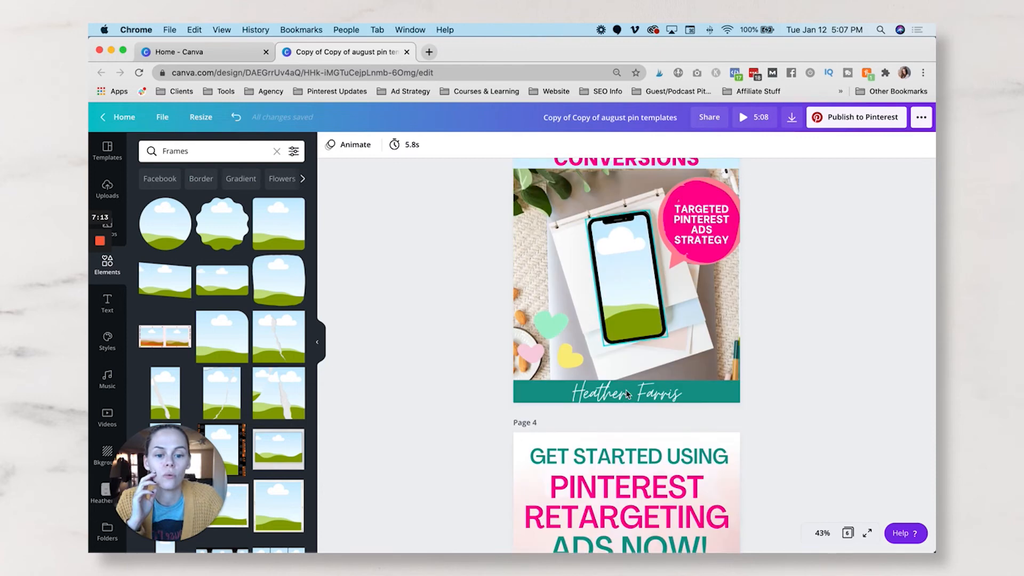
{"action": "scroll", "coordinate": [626, 394], "scroll_direction": "down", "scroll_amount": 5}
{"action": "scroll", "coordinate": [628, 373], "scroll_direction": "up", "scroll_amount": 3}
{"action": "scroll", "coordinate": [629, 357], "scroll_direction": "down", "scroll_amount": 1}
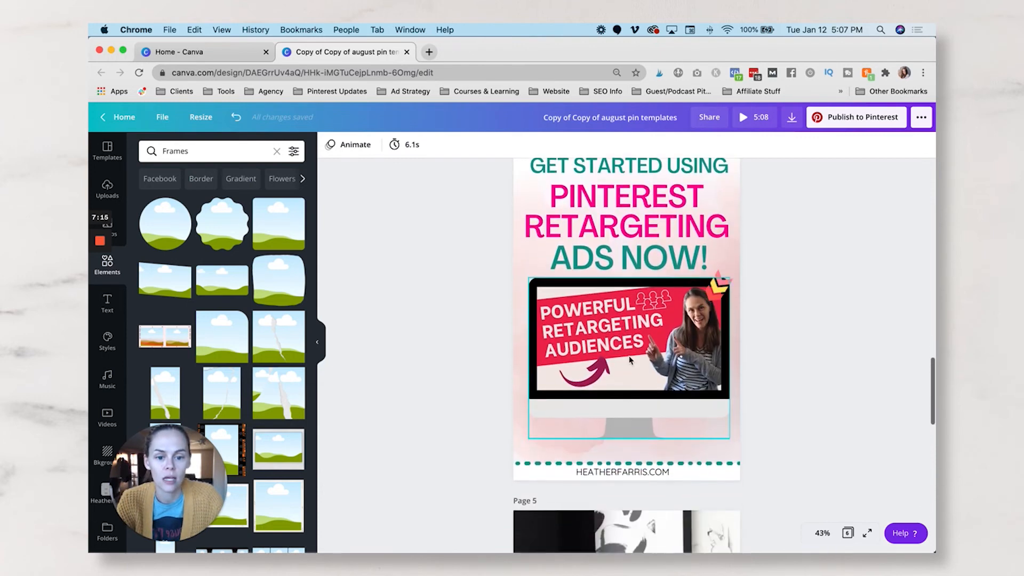
{"action": "left_click", "coordinate": [629, 354]}
{"action": "key", "text": "Delete"}
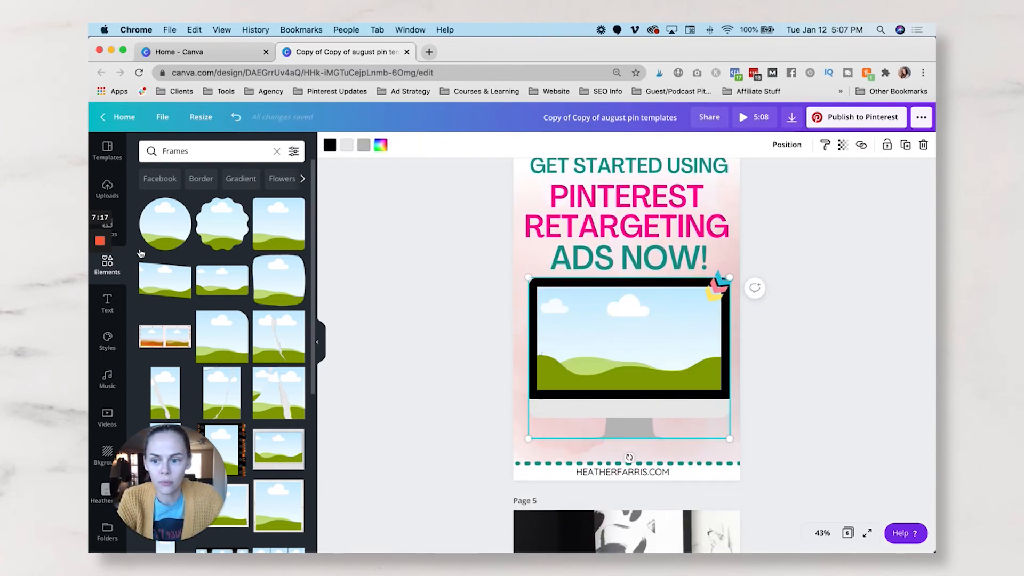
- Fill the monitor frame on page 4 with the uploaded 4:20 screen-recording video
{"action": "left_click", "coordinate": [117, 194]}
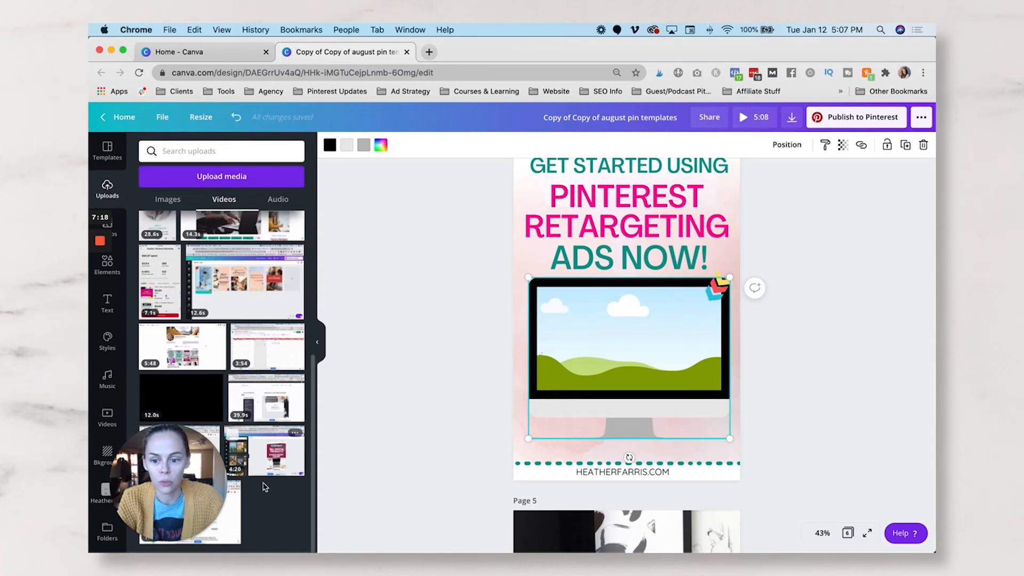
{"action": "left_click_drag", "start_coordinate": [558, 423], "coordinate": [651, 350]}
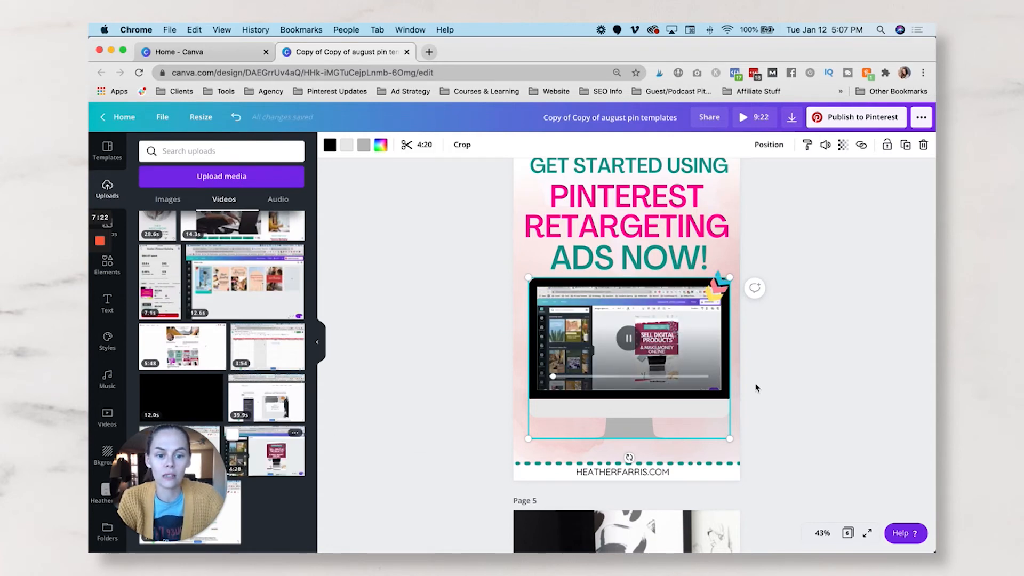
{"action": "left_click", "coordinate": [855, 404]}
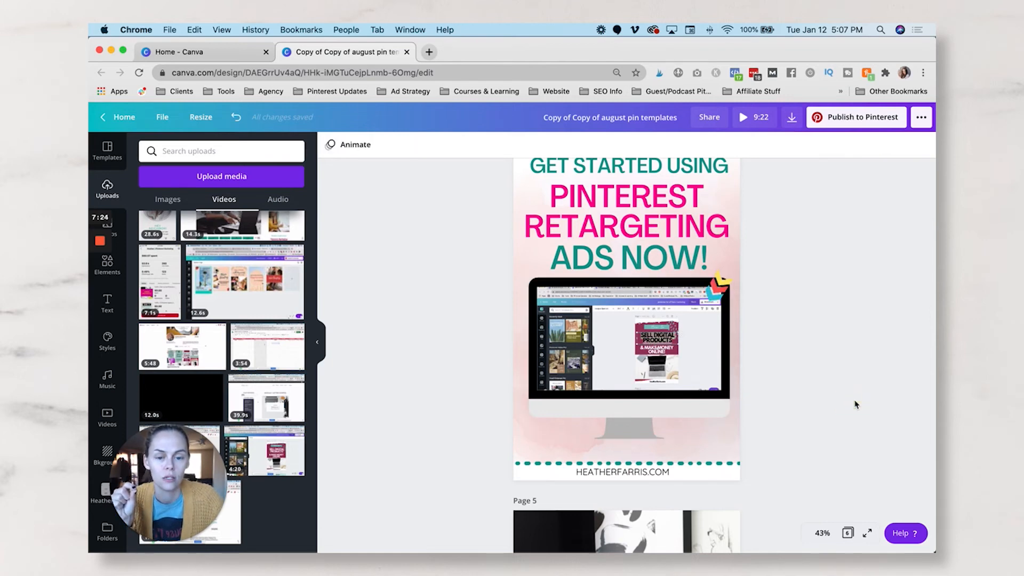
{"action": "scroll", "coordinate": [855, 405], "scroll_direction": "up", "scroll_amount": 2}
{"action": "scroll", "coordinate": [855, 404], "scroll_direction": "down", "scroll_amount": 6}
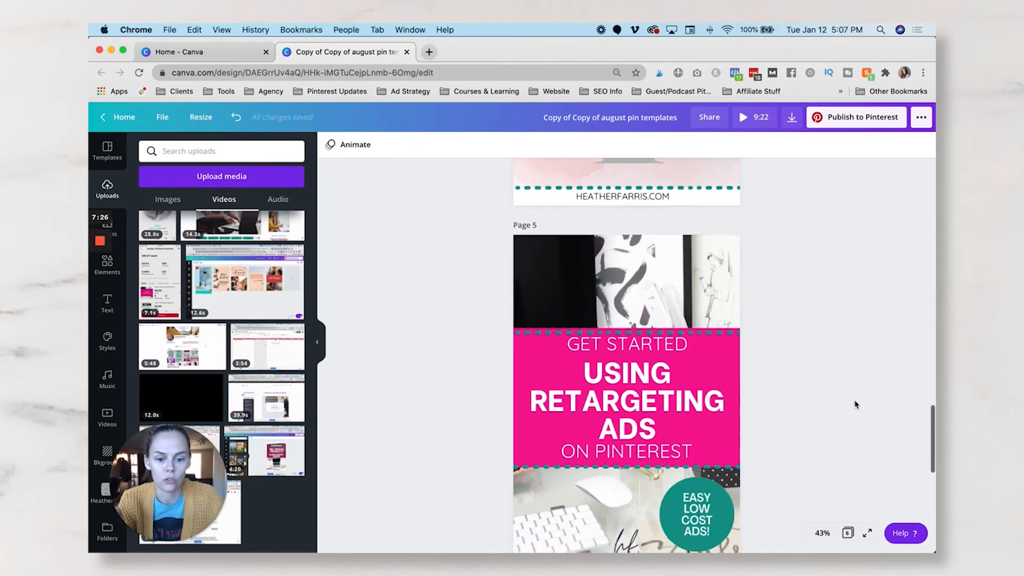
{"action": "scroll", "coordinate": [855, 404], "scroll_direction": "up", "scroll_amount": 5}
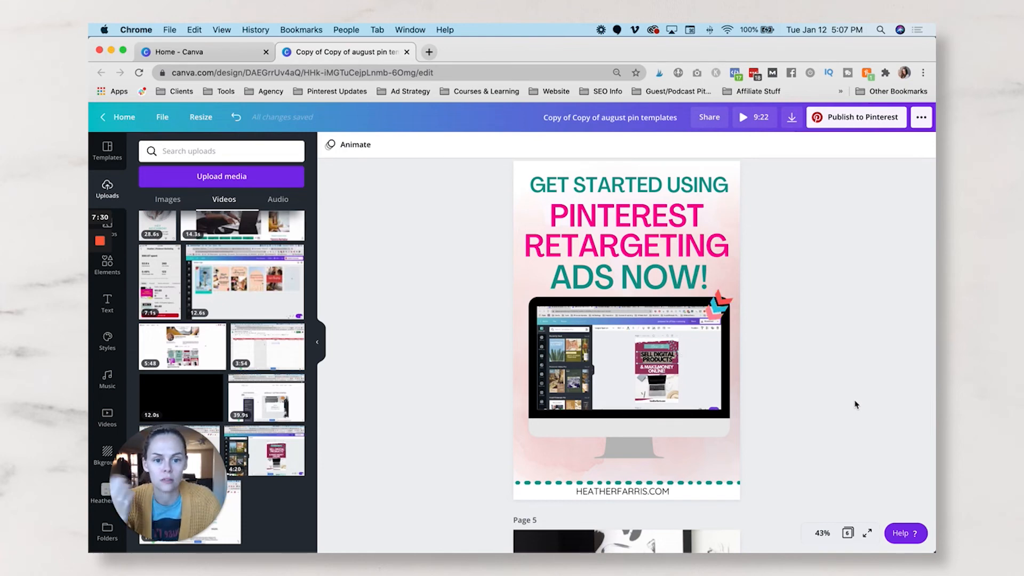
{"action": "scroll", "coordinate": [848, 405], "scroll_direction": "up", "scroll_amount": 1}
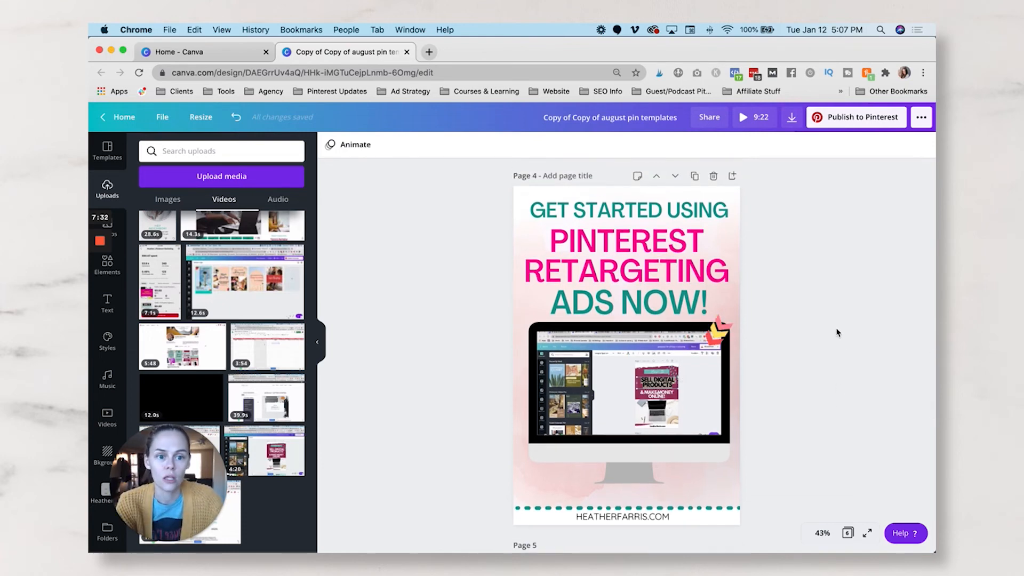